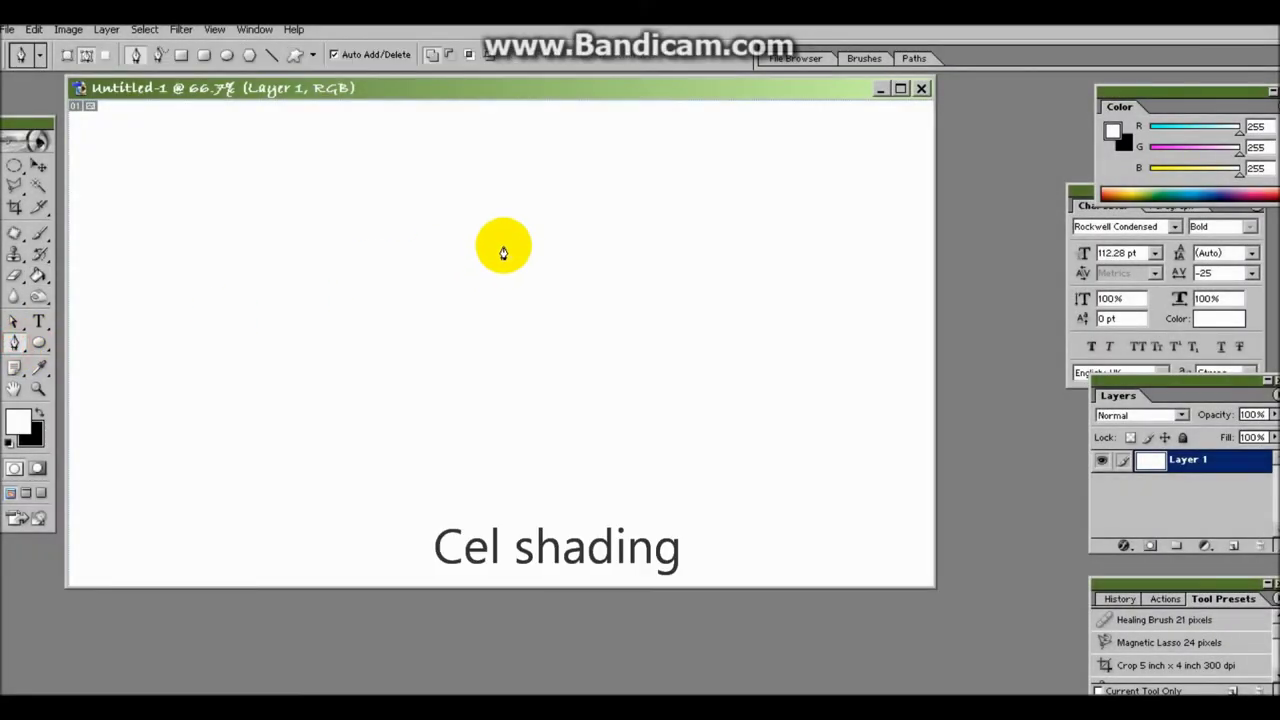
- Draw the cartoon rock outline as a curved Pen path
click(503, 245)
mouse_move(410, 297)
mouse_down()
mouse_move(346, 400)
mouse_move(437, 443)
mouse_move(574, 429)
mouse_move(639, 390)
mouse_up()
click(637, 335)
drag(580, 282, 560, 276)
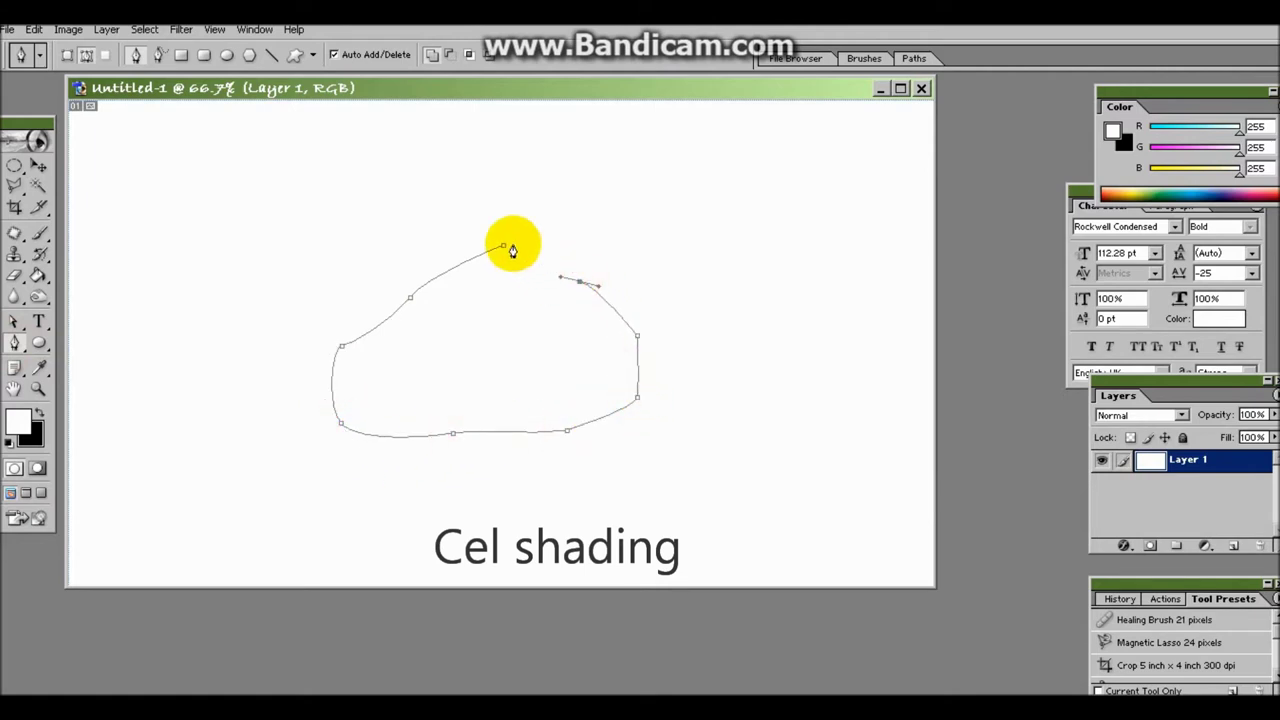
right_click(580, 218)
click(608, 326)
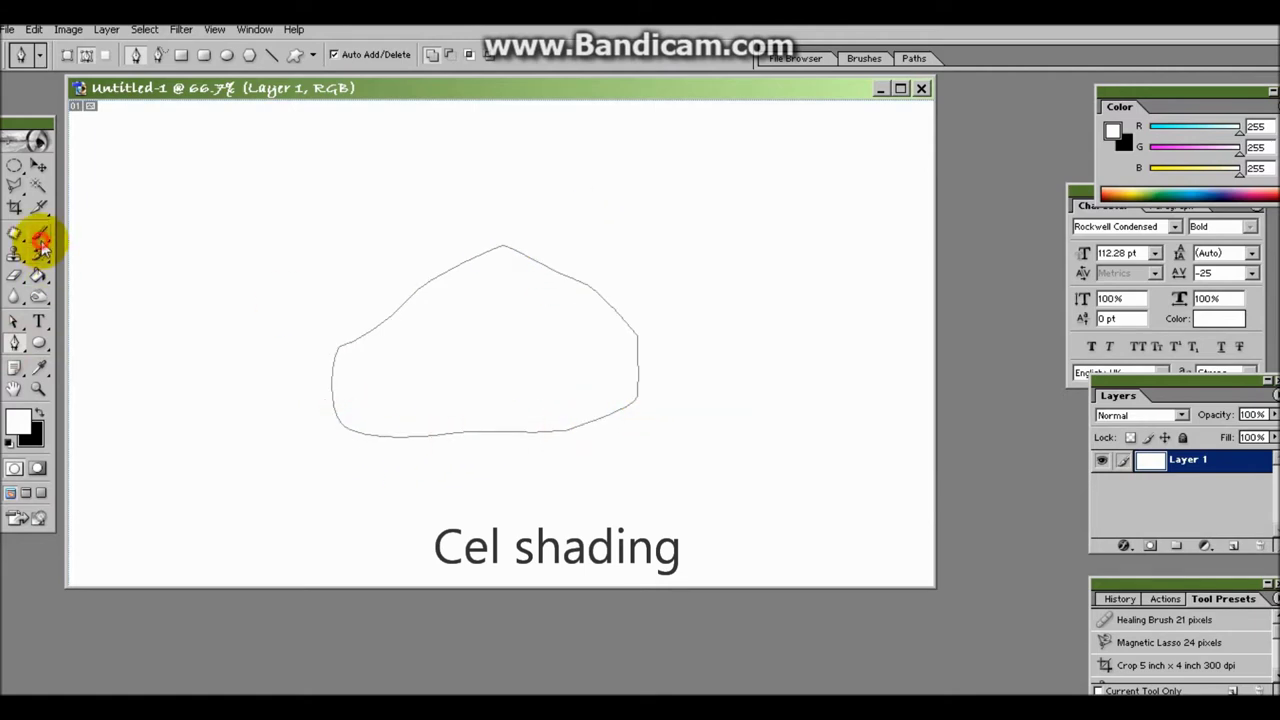
- Set a smaller black brush and add Layer 2 for the outline
click(40, 233)
click(40, 416)
key(bracketleft)
key(bracketleft)
key(bracketleft)
key(bracketleft)
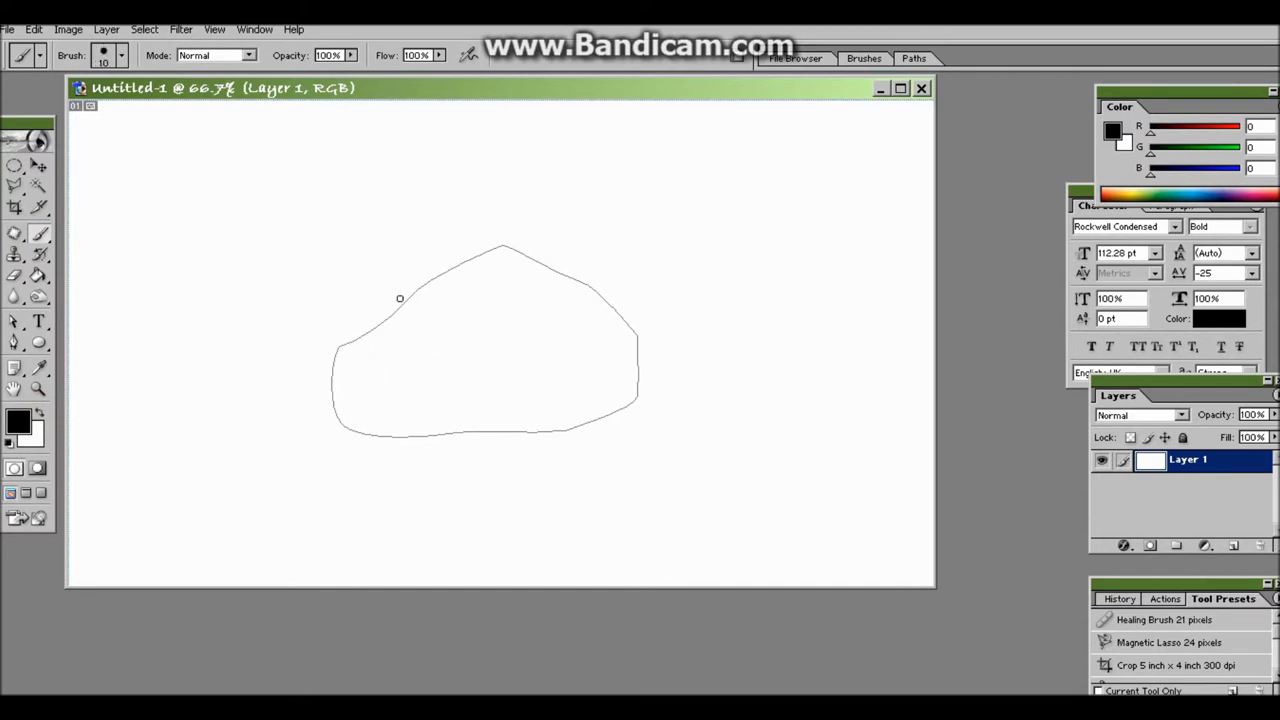
click(36, 345)
click(325, 375)
click(1233, 545)
- Stroke the rock path with the black brush on Layer 2
right_click(477, 389)
click(528, 457)
click(737, 375)
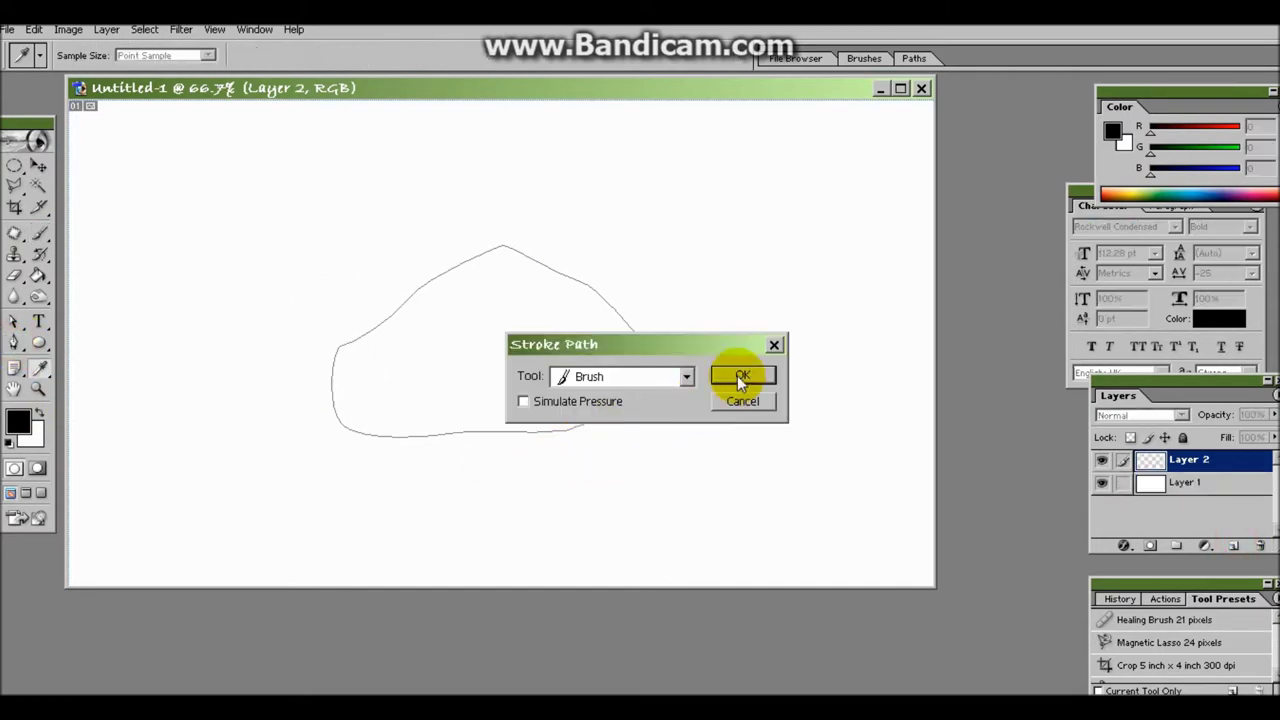
click(36, 346)
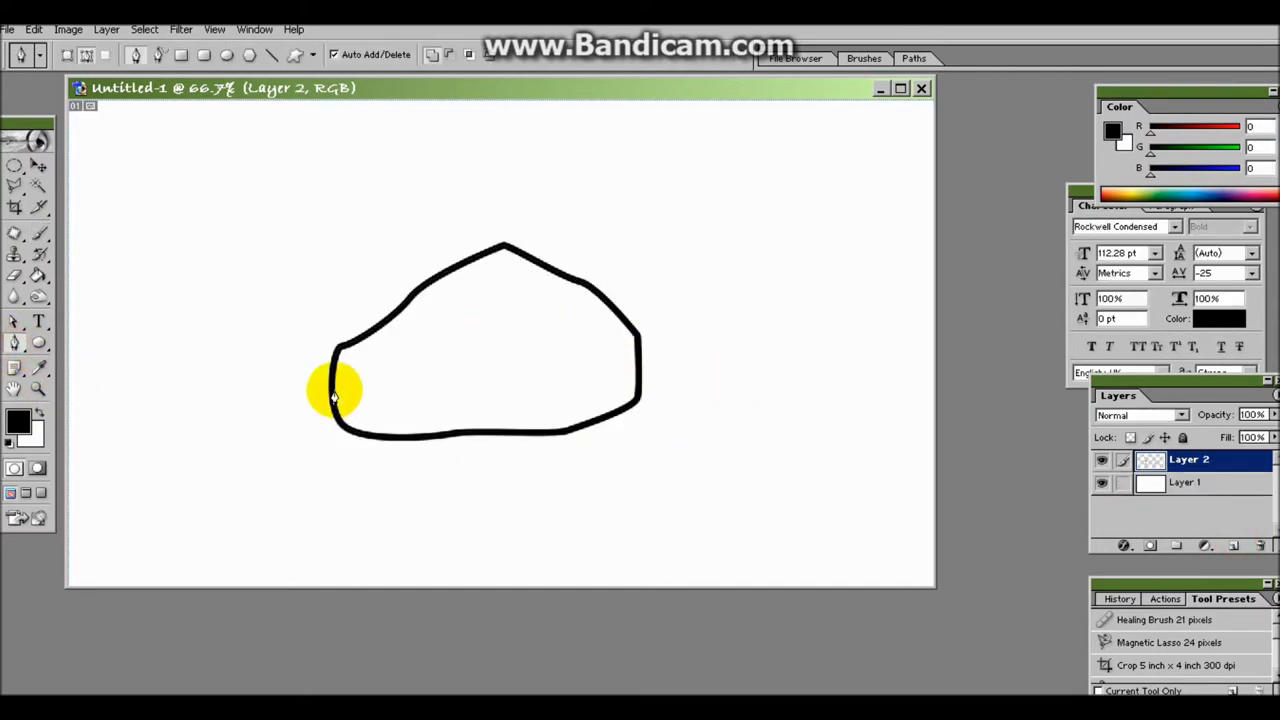
drag(344, 347, 363, 366)
- Draw the upper contour across the rock, stroke it black, and delete the path
drag(484, 313, 496, 315)
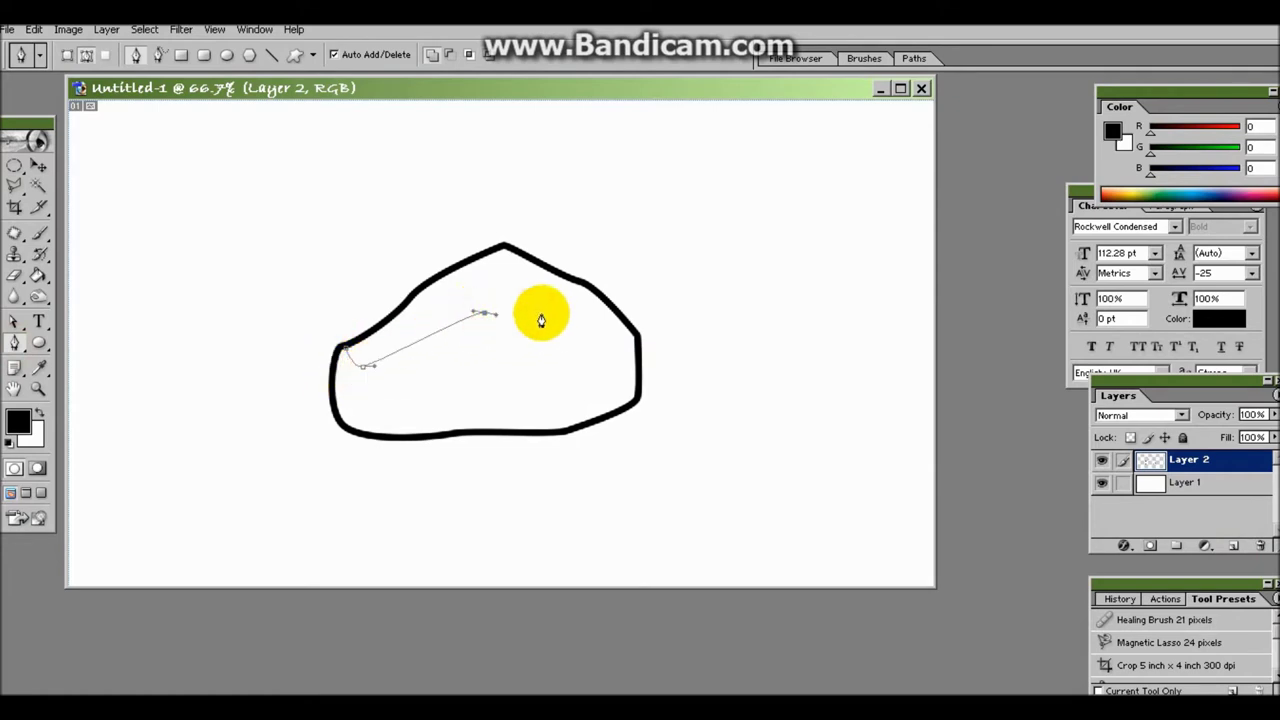
drag(566, 292, 626, 334)
click(42, 236)
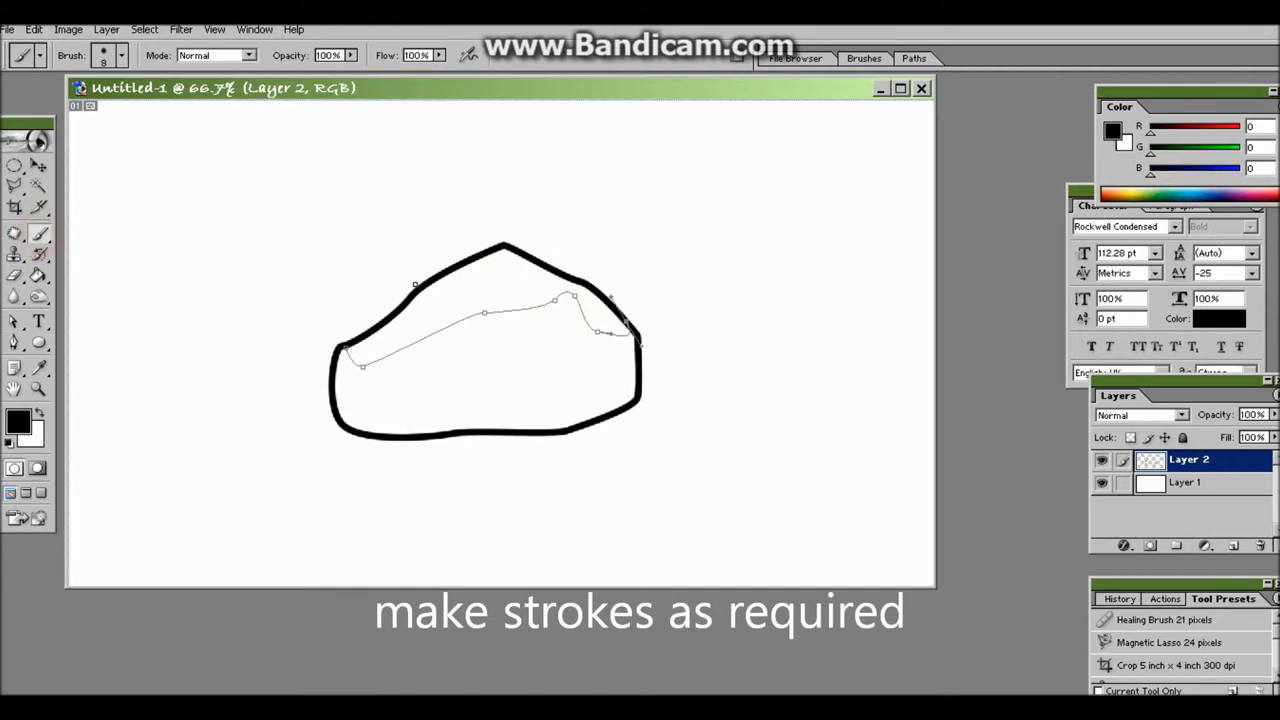
click(16, 322)
right_click(252, 282)
click(310, 392)
click(706, 374)
right_click(543, 322)
click(580, 346)
- Draw the lower contour inside the rock and stroke it with the black brush
drag(335, 410, 366, 409)
click(484, 409)
click(569, 377)
drag(635, 402, 650, 384)
right_click(700, 355)
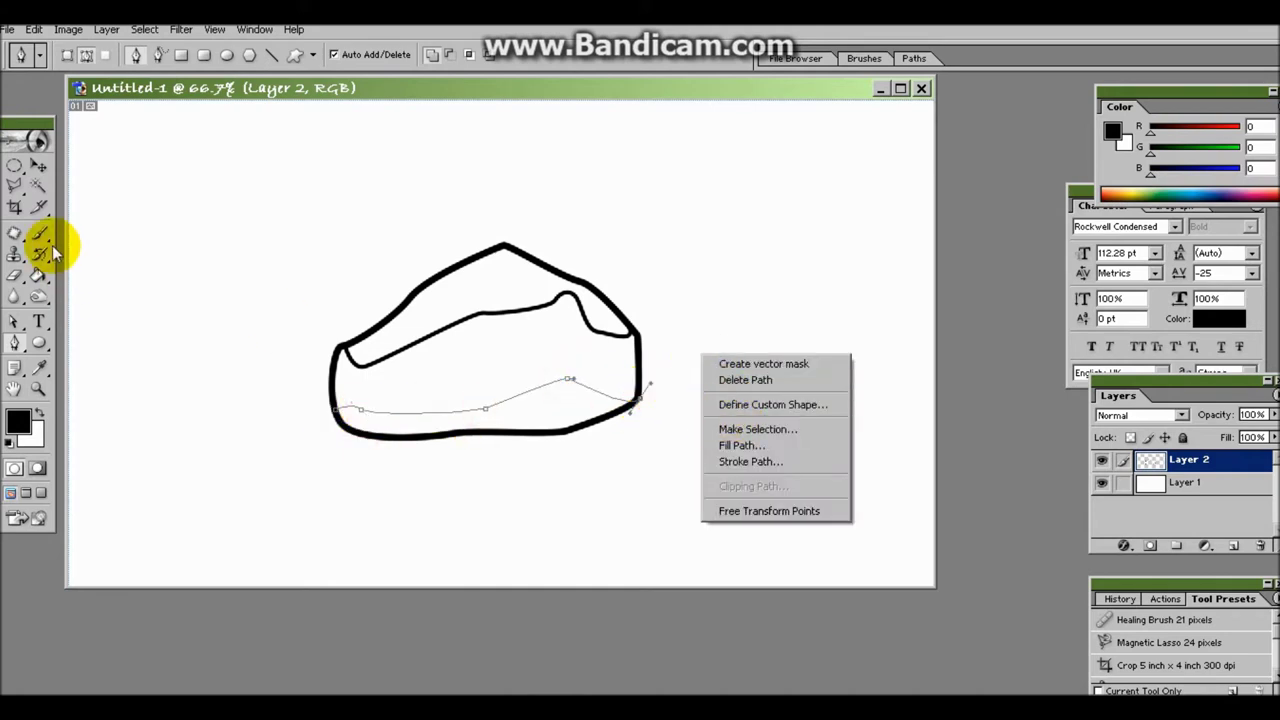
click(39, 233)
right_click(330, 349)
click(357, 418)
click(749, 371)
- Delete the leftover lower contour path and select the background layer
key(p)
right_click(609, 342)
click(640, 358)
click(1210, 483)
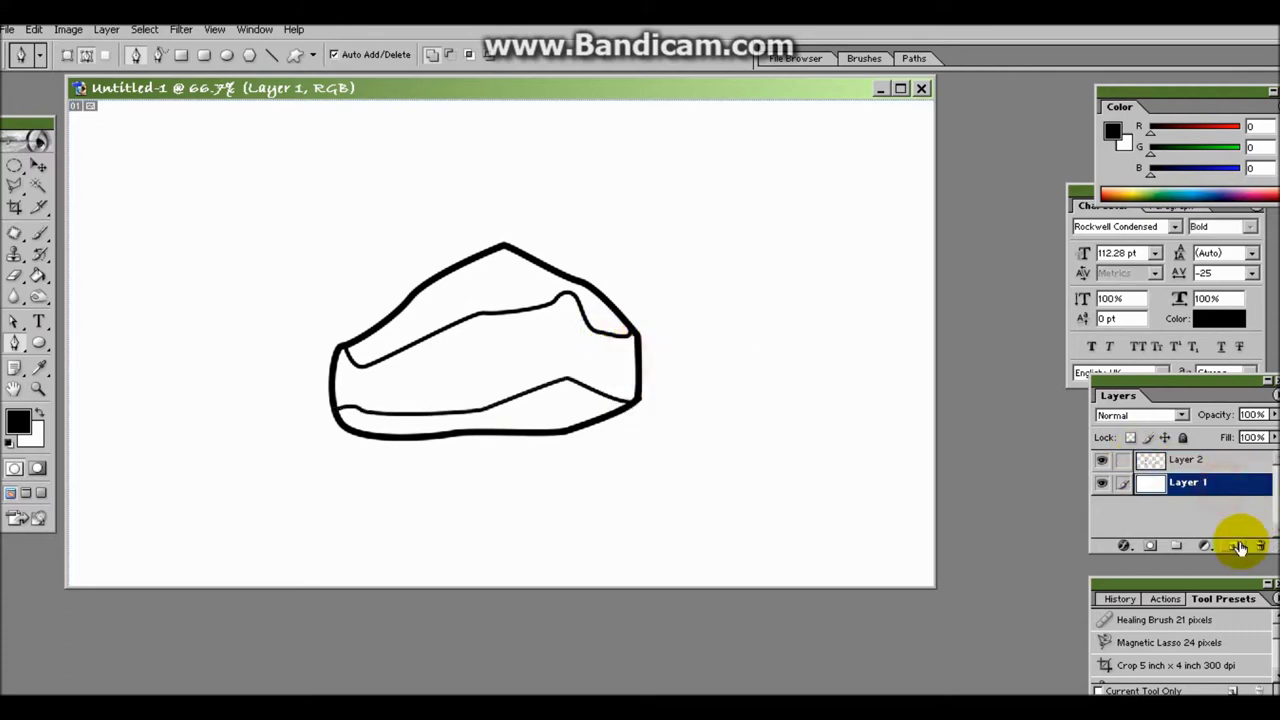
- Add Layer 3 and select the rock's interior by inverting a Magic Wand selection
click(1233, 545)
click(1189, 459)
click(38, 186)
click(284, 341)
click(144, 29)
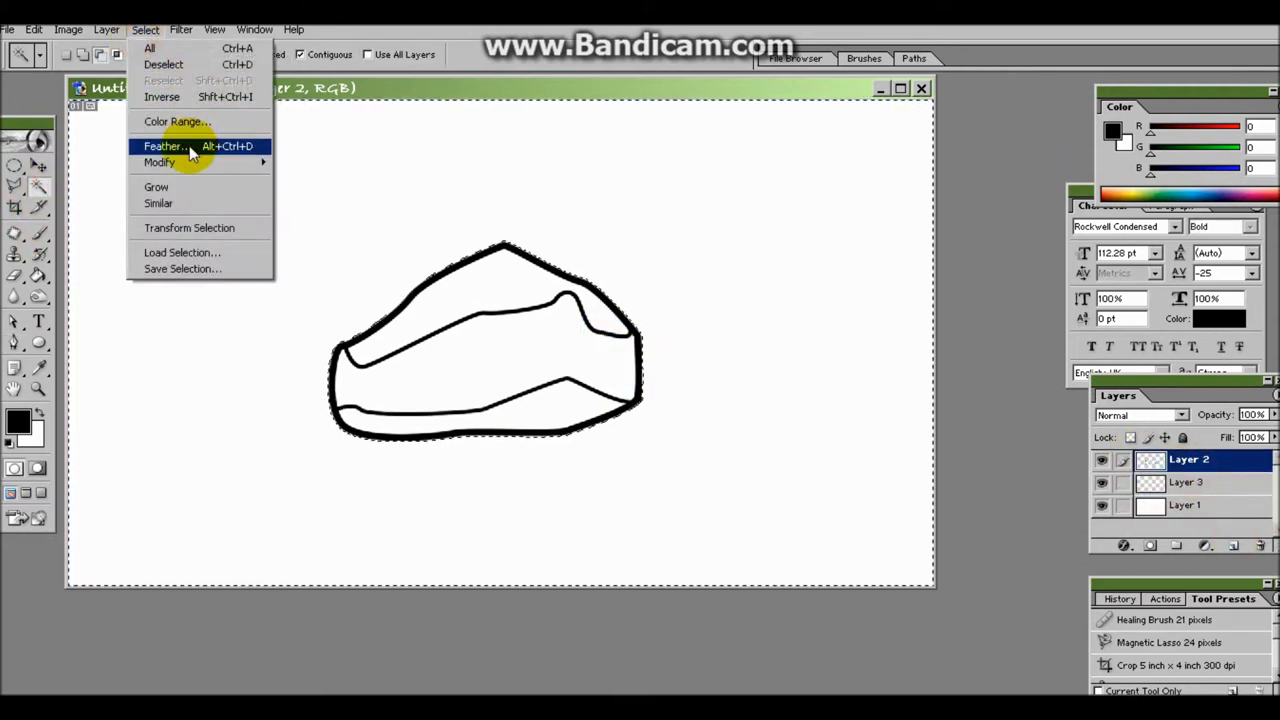
click(180, 200)
- Set the brush foreground colour to grey 168,168,168
click(38, 232)
click(18, 422)
click(709, 428)
click(684, 458)
click(1091, 362)
- Paint the grey fill across the rock interior on Layer 3, then deselect
drag(340, 340, 571, 357)
key(ctrl+z)
click(1203, 483)
drag(768, 396, 385, 376)
key(ctrl+d)
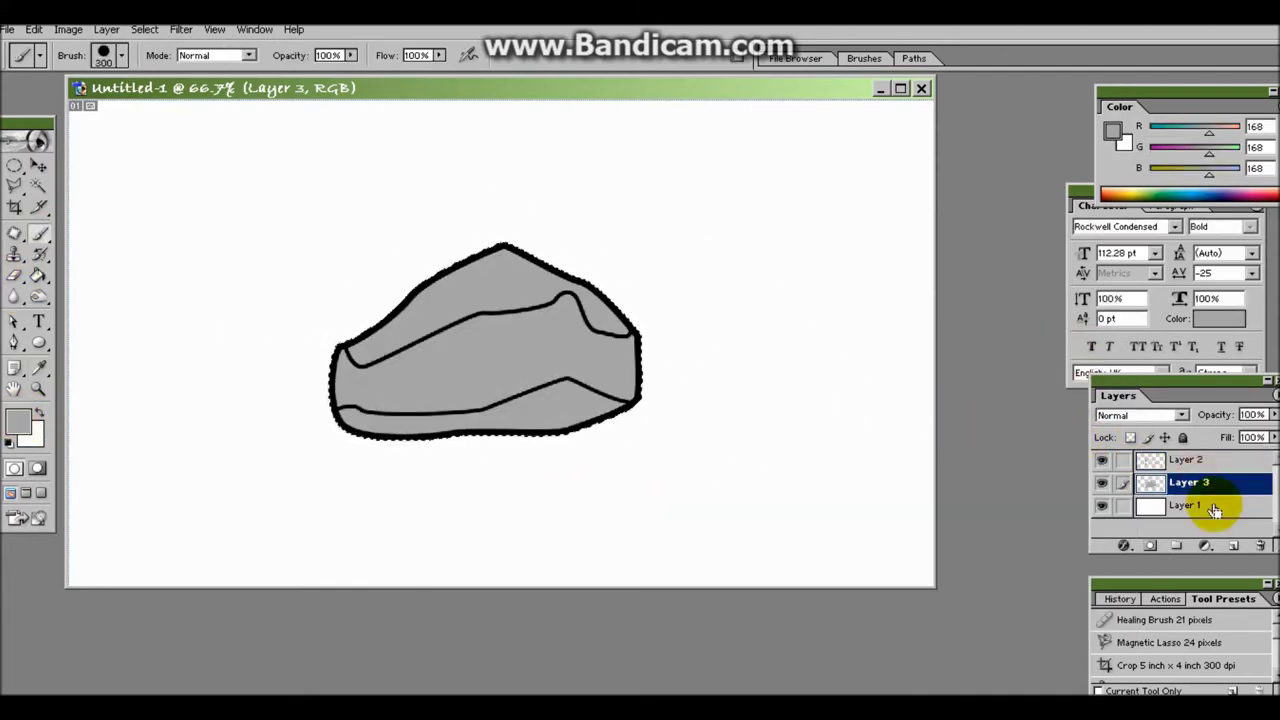
- Magic Wand the rock's top face on Layer 2, then return to Layer 3
click(1200, 459)
click(38, 186)
click(503, 315)
click(1200, 482)
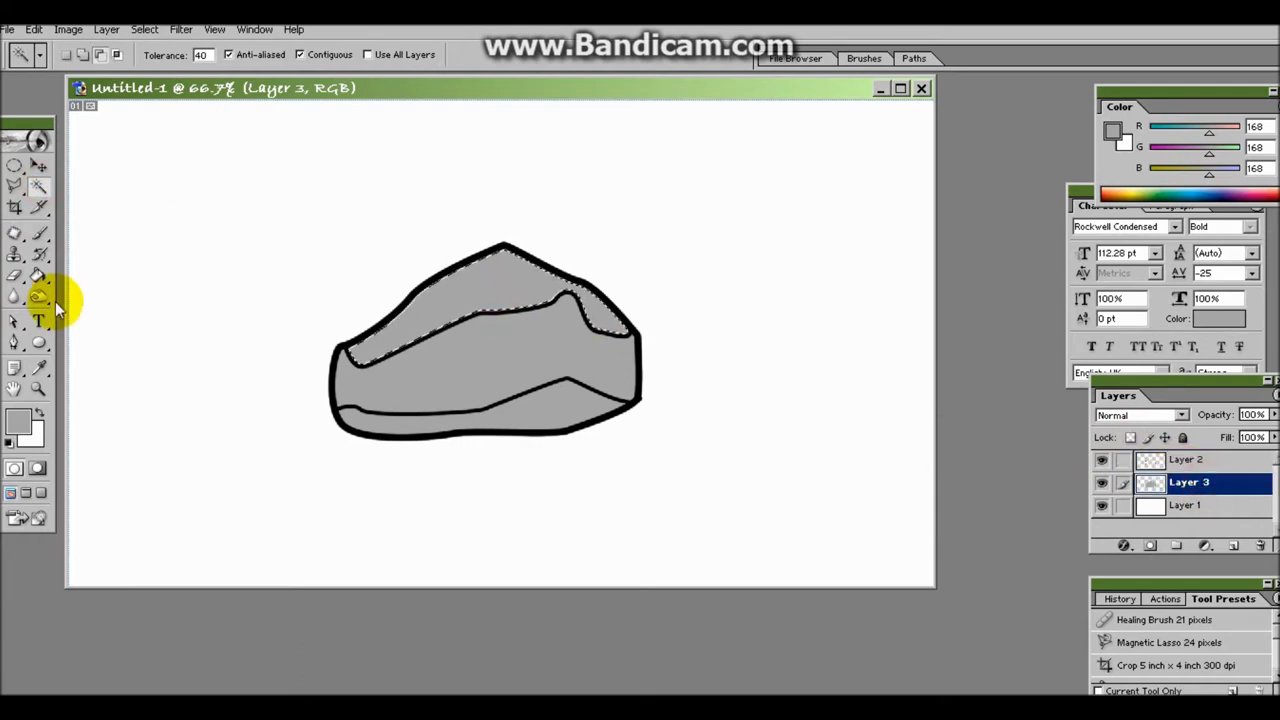
- Dodge the rock's top face lighter and burn its bottom face darker
click(38, 297)
drag(510, 295, 420, 257)
key(ctrl+d)
click(1190, 459)
click(38, 186)
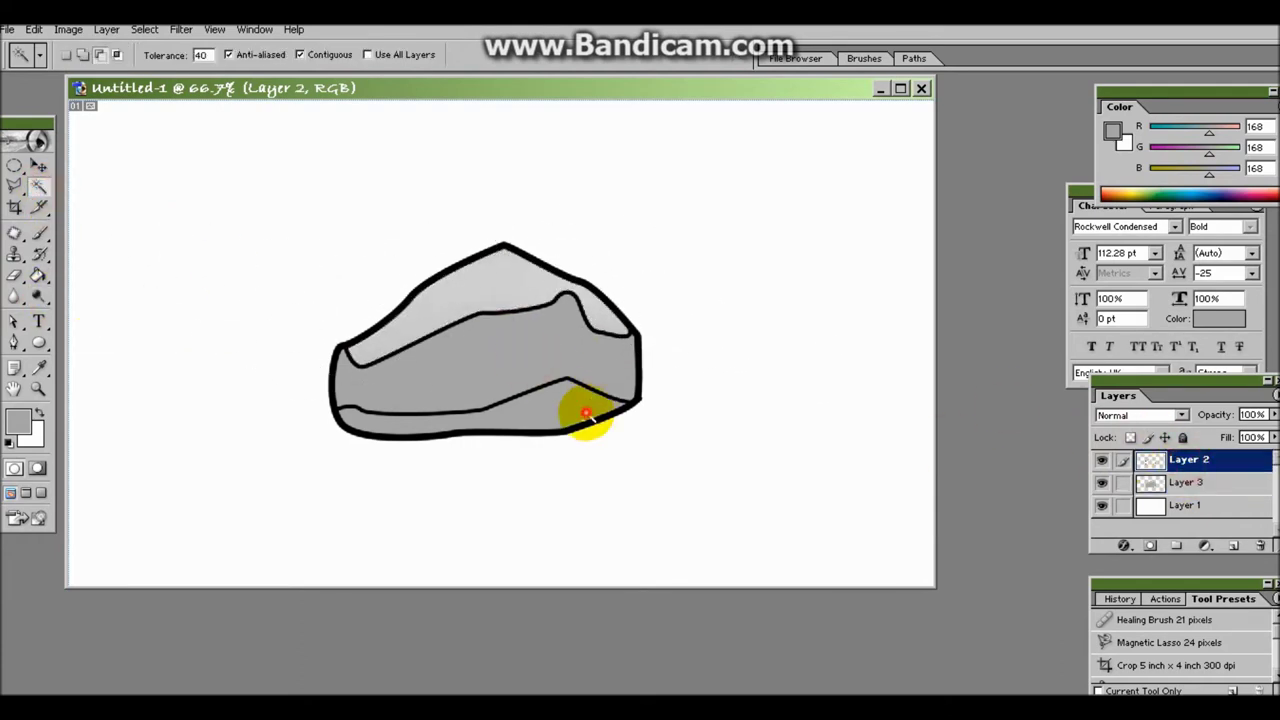
click(585, 413)
click(1190, 482)
drag(38, 297, 110, 313)
drag(529, 400, 286, 391)
key(ctrl+d)
- Pen a closed highlight shape on the top face and make it a selection
drag(14, 340, 65, 343)
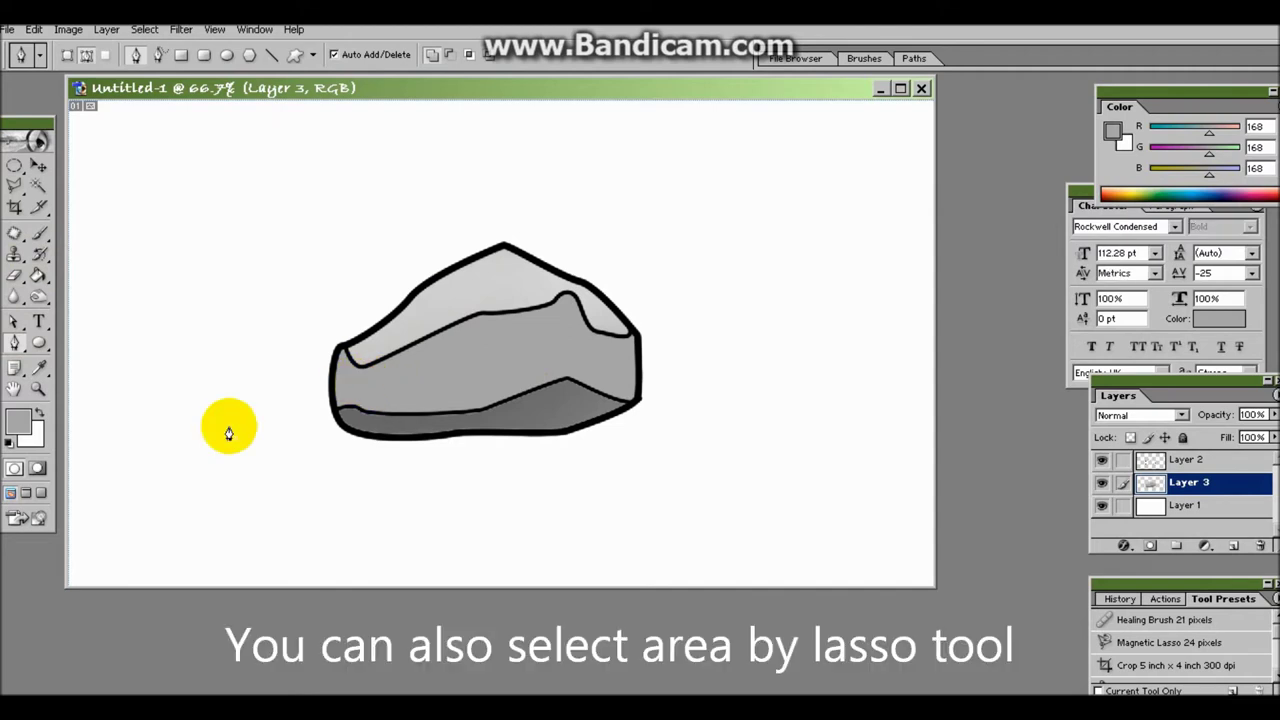
click(433, 296)
click(506, 269)
click(528, 292)
click(433, 297)
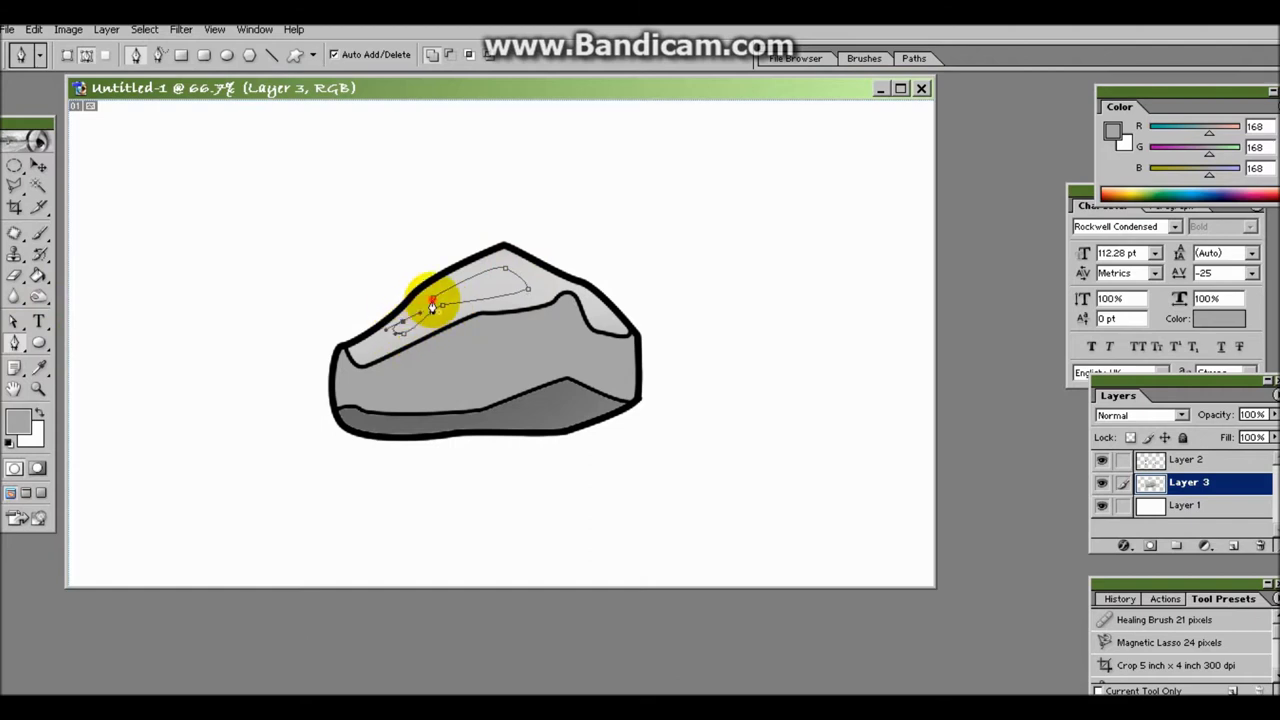
right_click(449, 232)
click(486, 300)
click(729, 290)
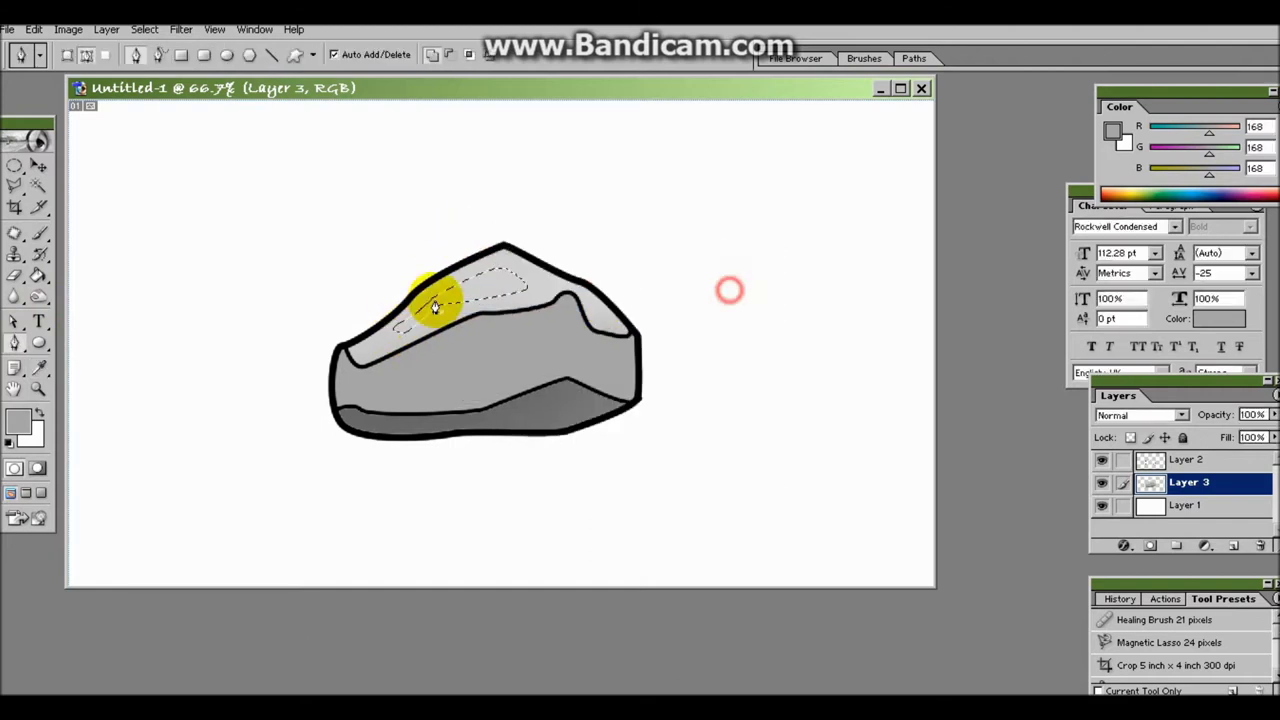
- Switch to the Dodge tool and begin a new rock silhouette path
click(38, 296)
click(110, 295)
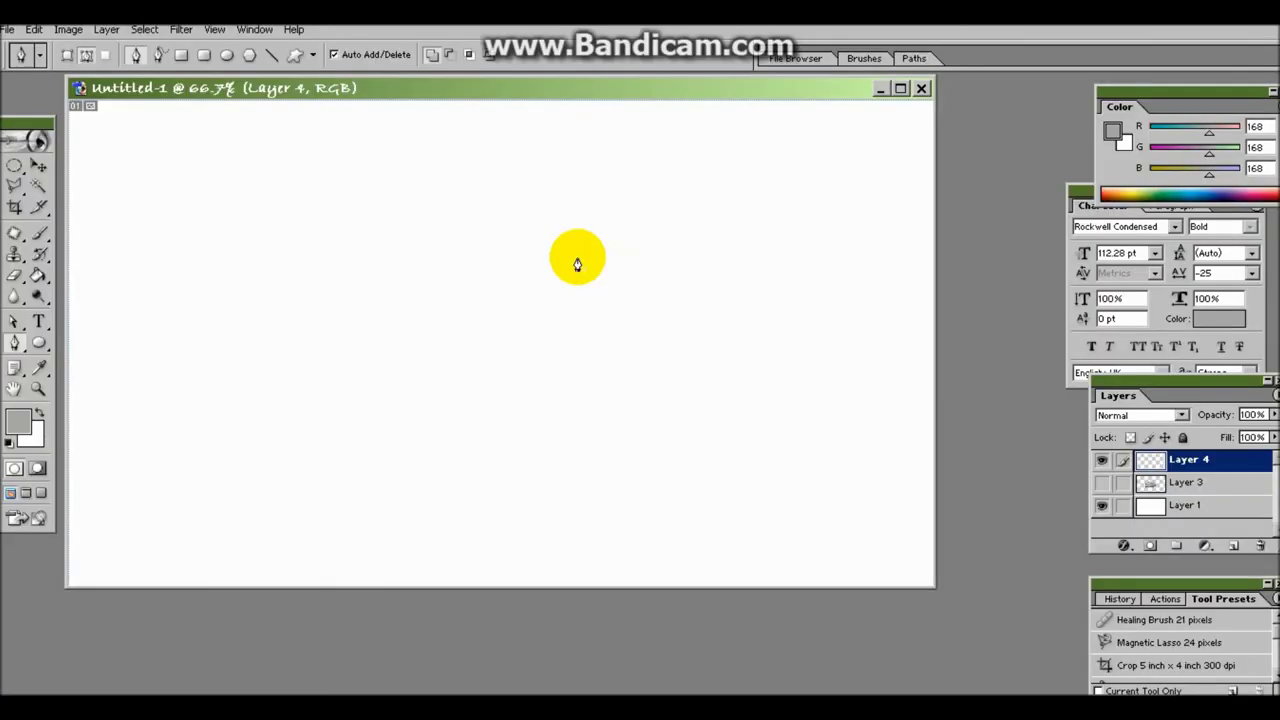
click(577, 257)
- Finish the rock silhouette path with curved bottom and right edges
click(517, 234)
click(441, 297)
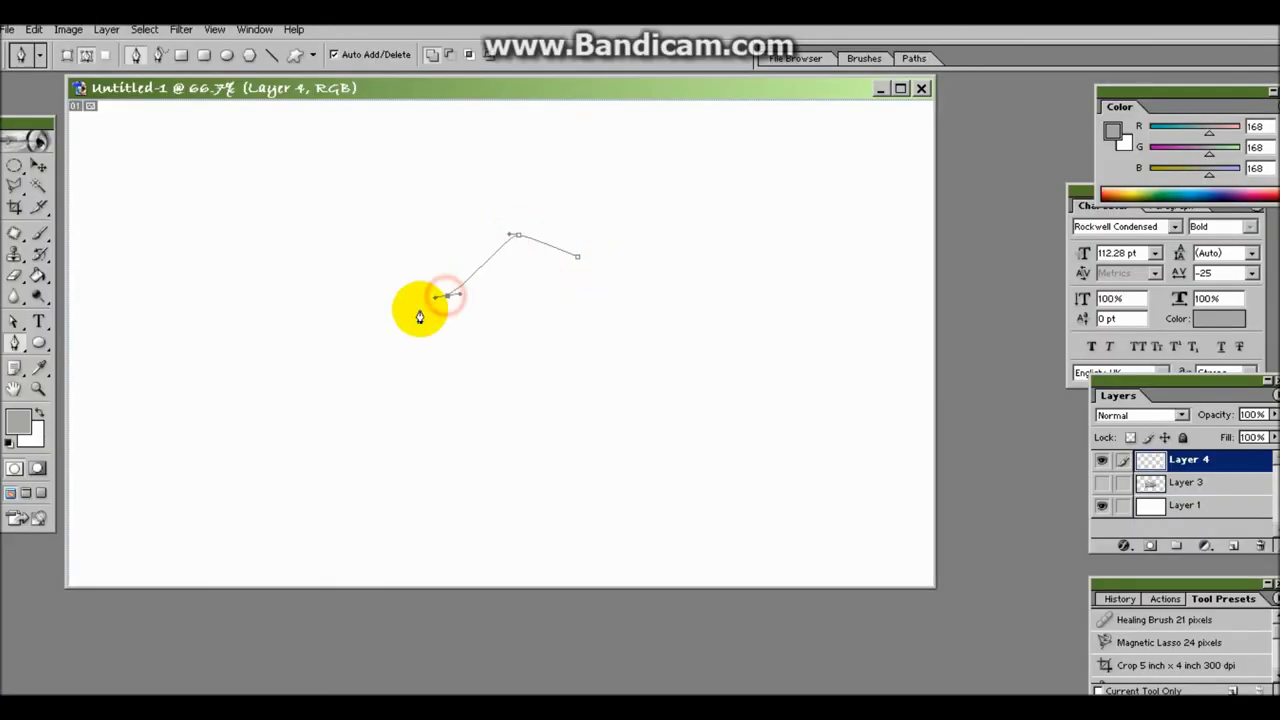
click(327, 333)
drag(326, 363, 326, 366)
drag(394, 398, 440, 404)
drag(567, 407, 578, 414)
drag(667, 397, 685, 392)
drag(692, 339, 707, 349)
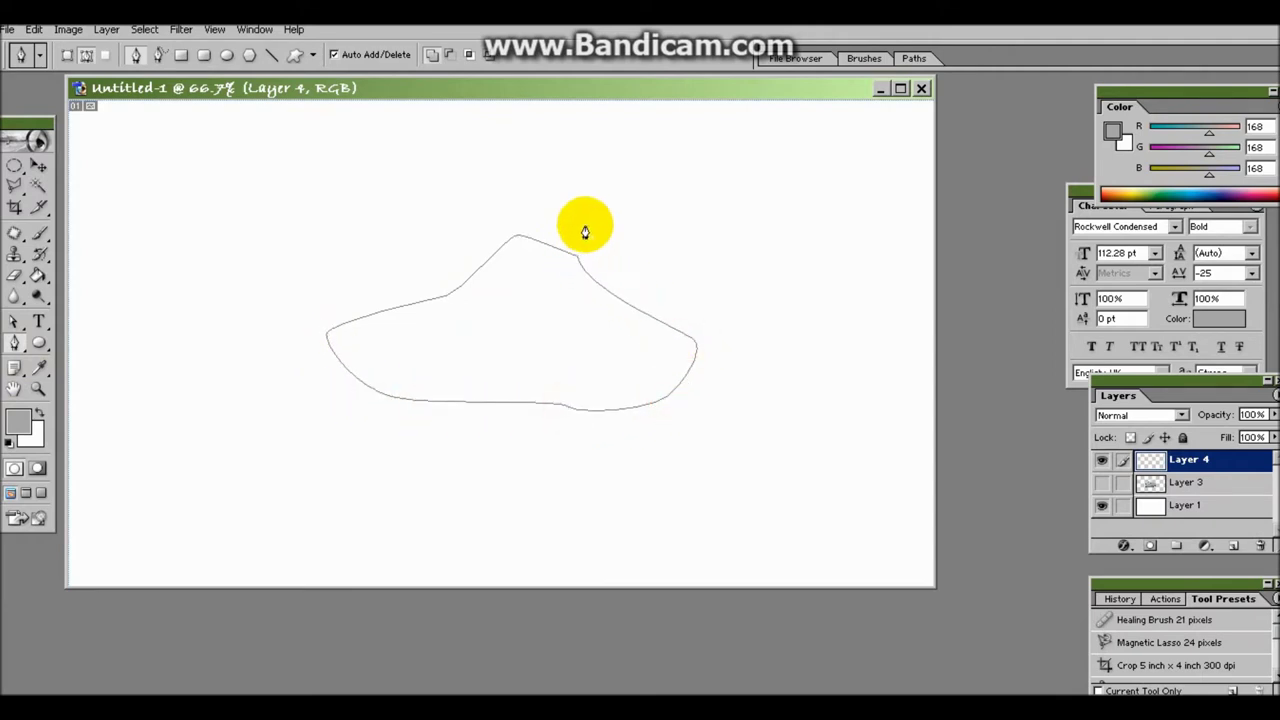
- Turn the silhouette into a selection, paint it solid grey, and deselect
right_click(673, 253)
click(728, 330)
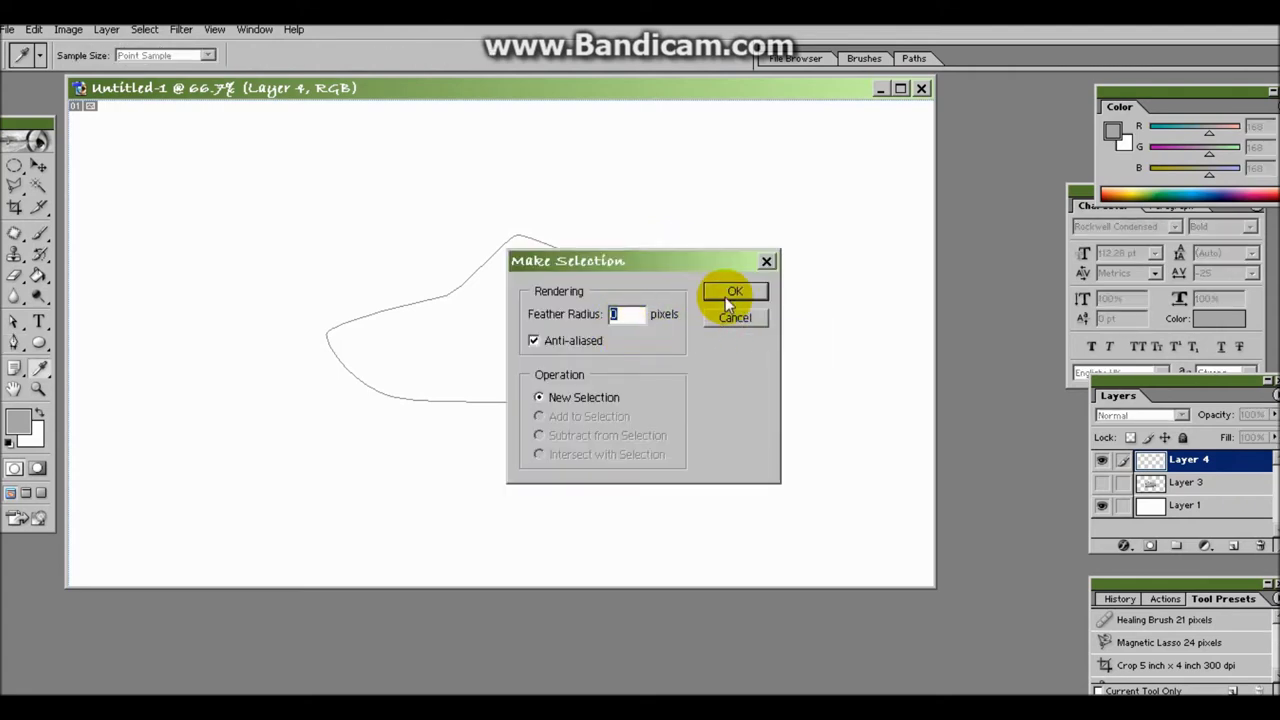
click(729, 291)
click(40, 233)
mouse_move(400, 320)
mouse_down()
mouse_move(256, 316)
mouse_move(414, 329)
mouse_up()
key(ctrl+d)
click(25, 345)
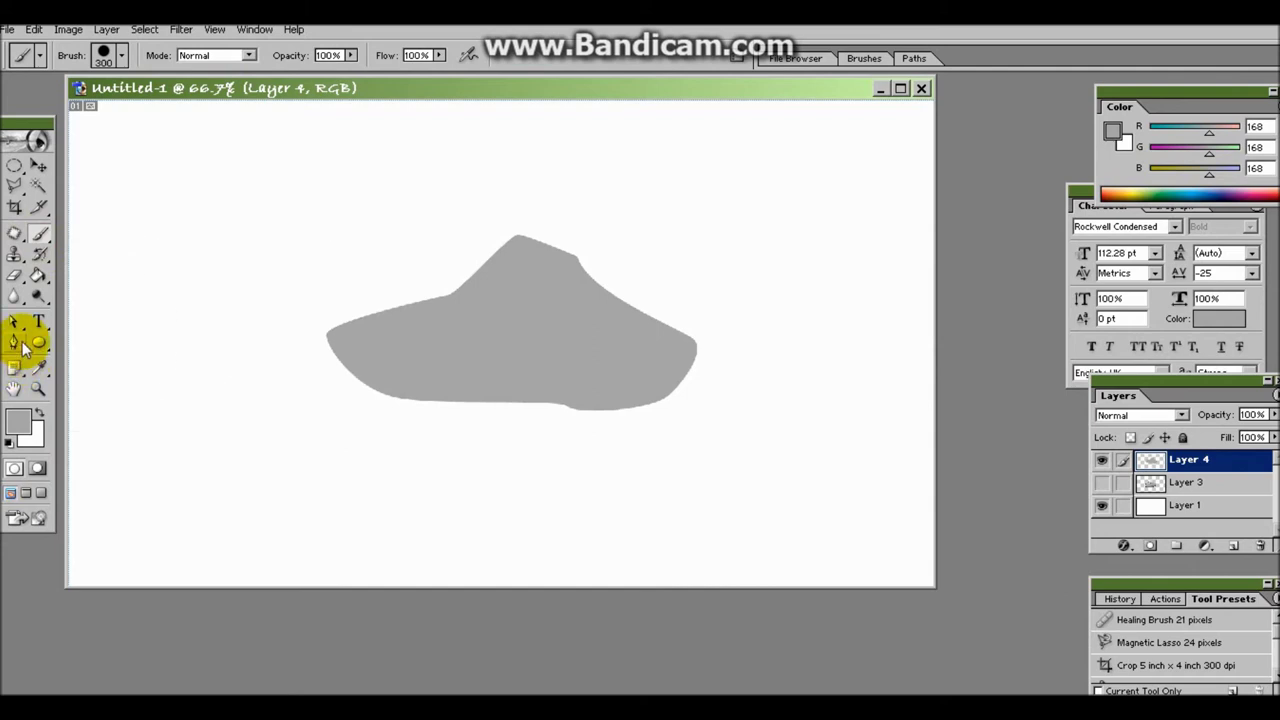
click(16, 343)
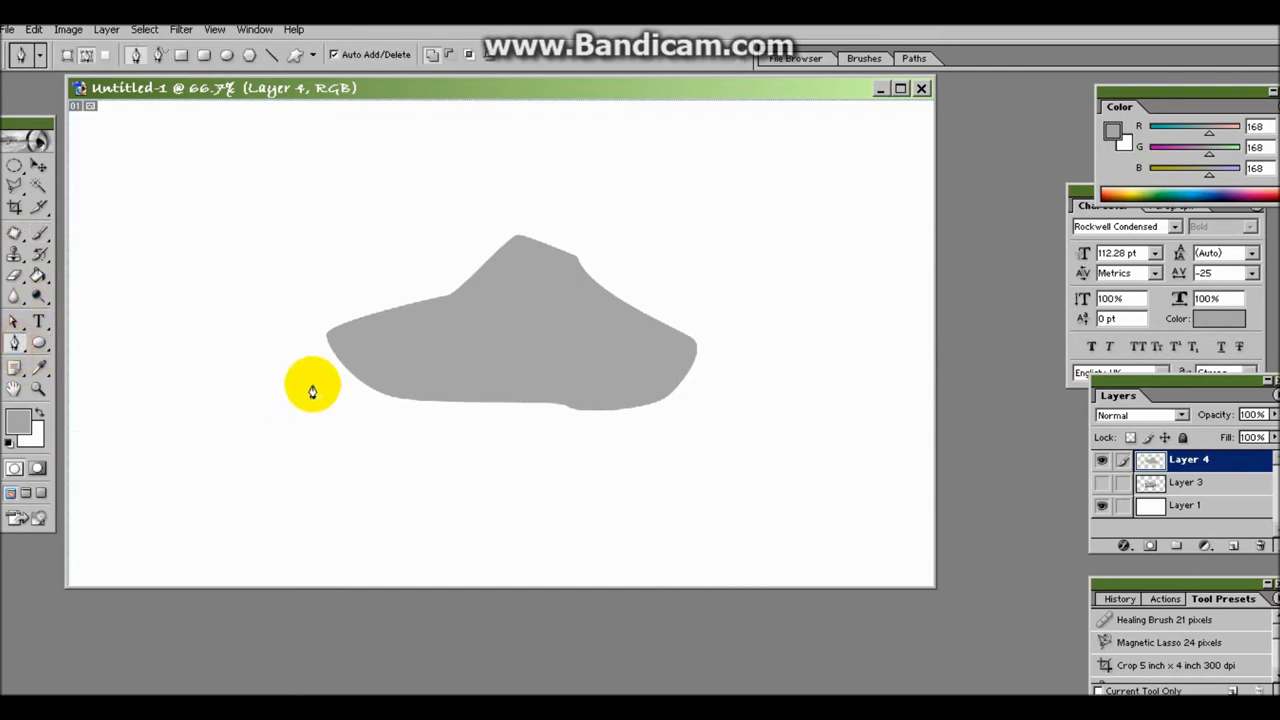
- Pen a closed path around the rock's lower front and below it
click(341, 378)
drag(360, 353, 528, 360)
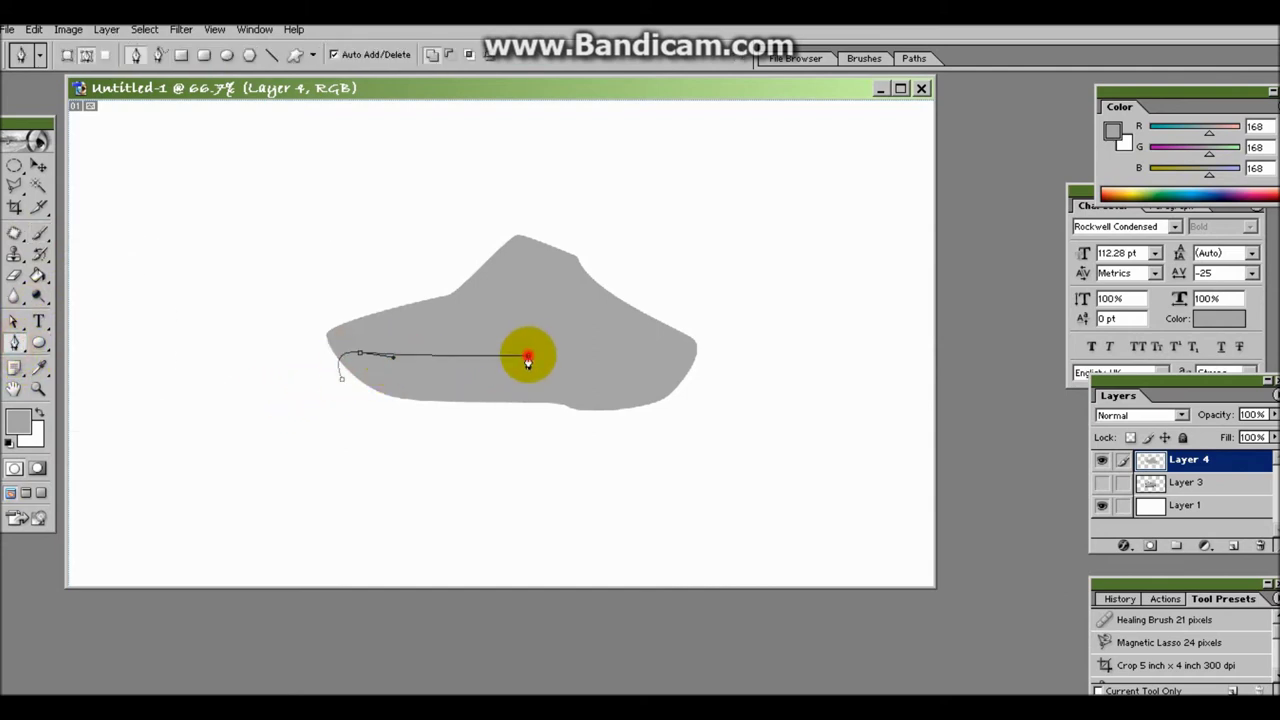
drag(590, 313, 602, 311)
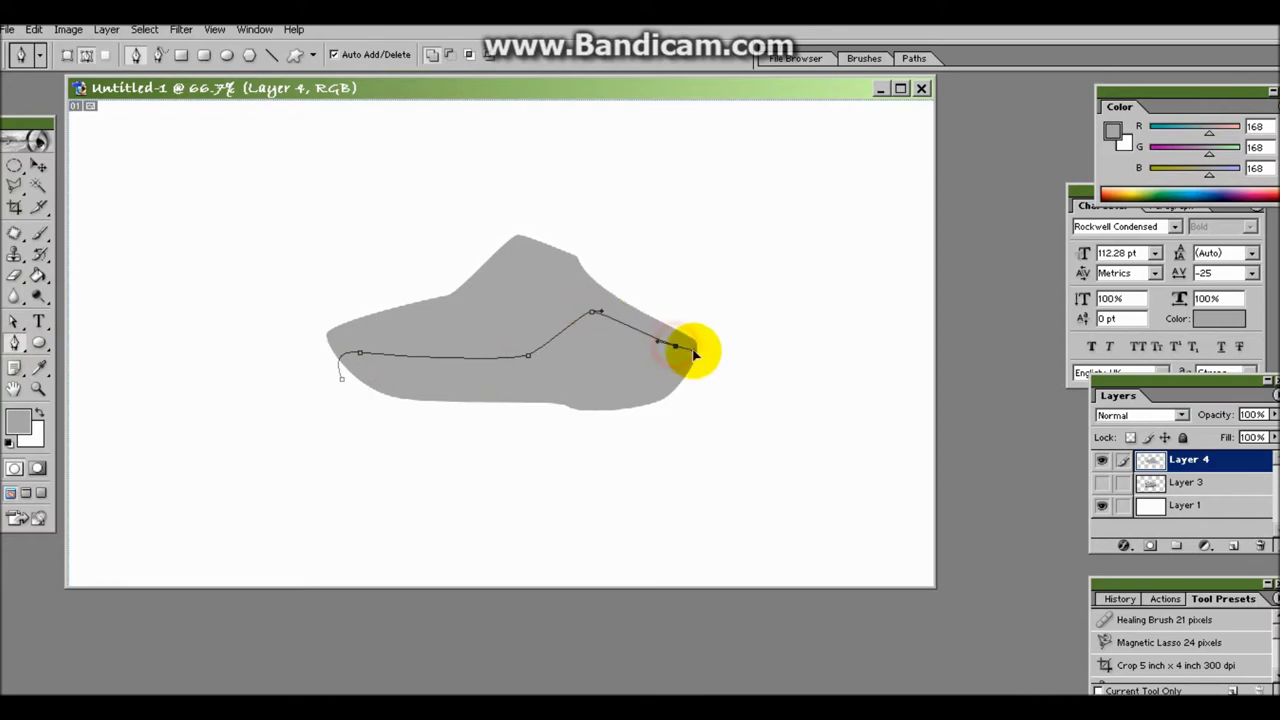
click(703, 344)
click(722, 407)
drag(383, 477, 306, 434)
click(343, 380)
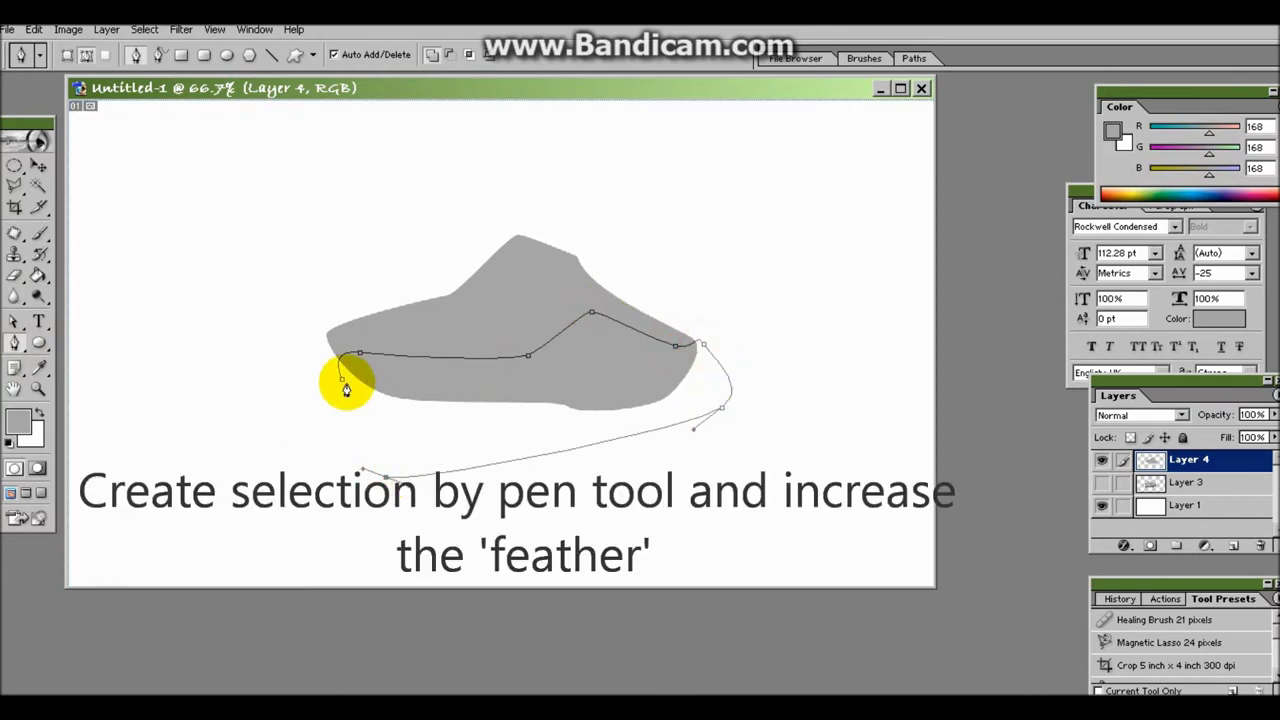
- Make a feathered selection from the path, burn the lower front darker, and deselect
right_click(392, 292)
click(445, 366)
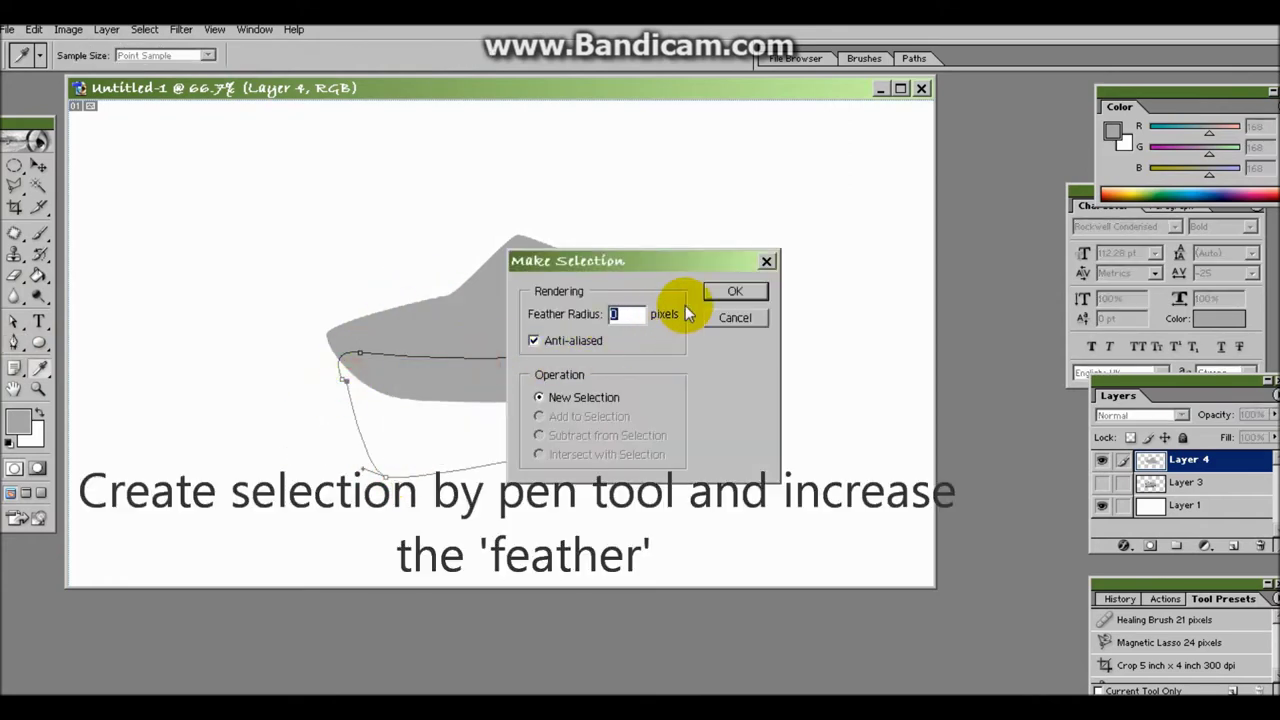
click(618, 313)
click(737, 292)
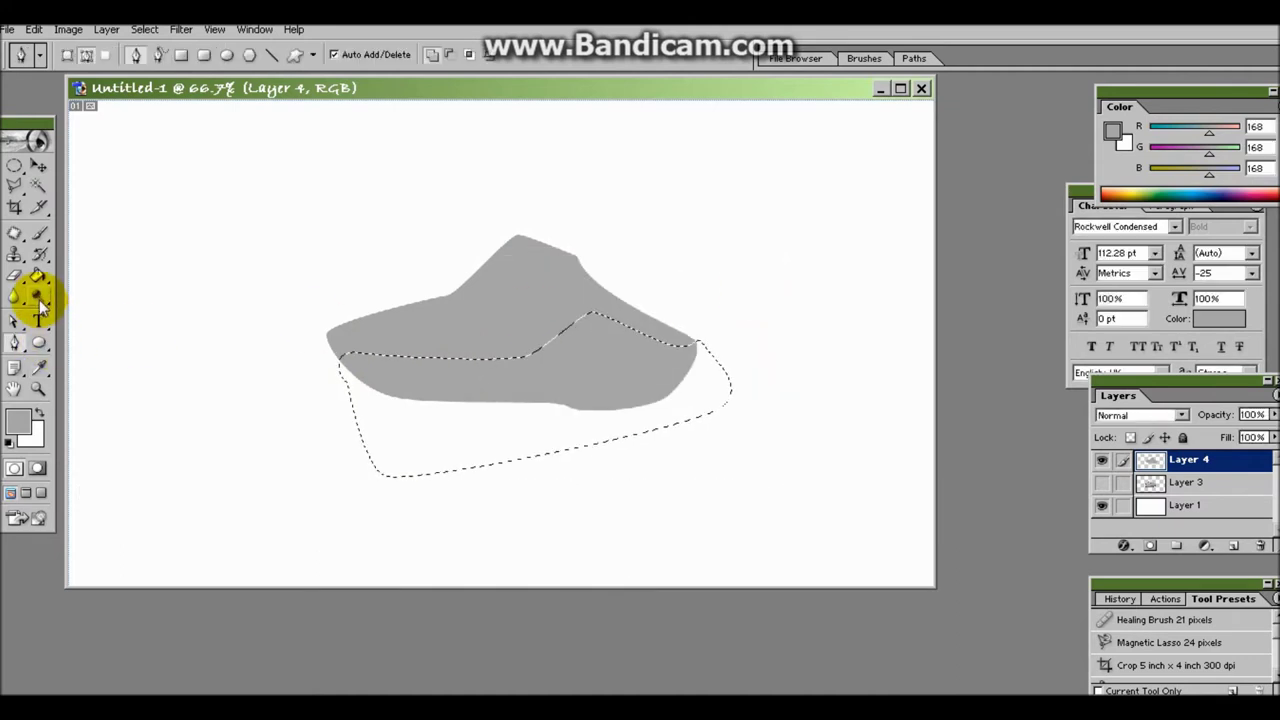
drag(38, 297, 80, 309)
drag(410, 368, 543, 337)
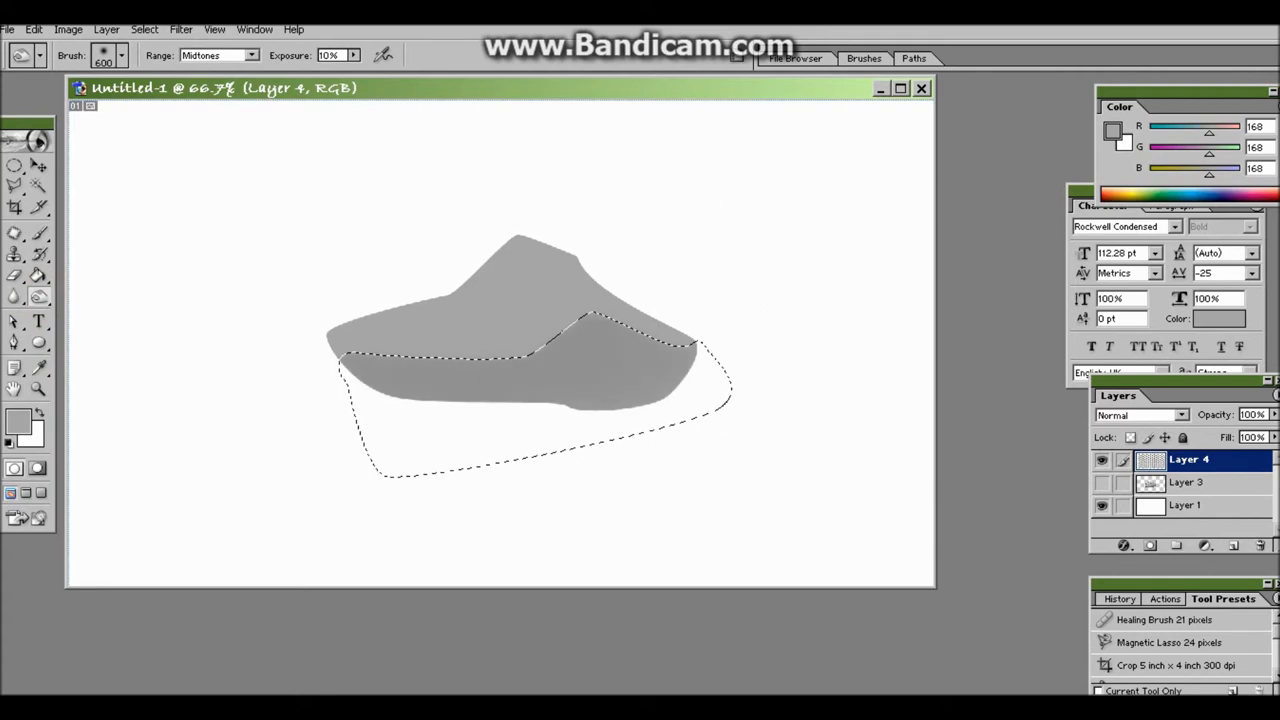
key(ctrl+d)
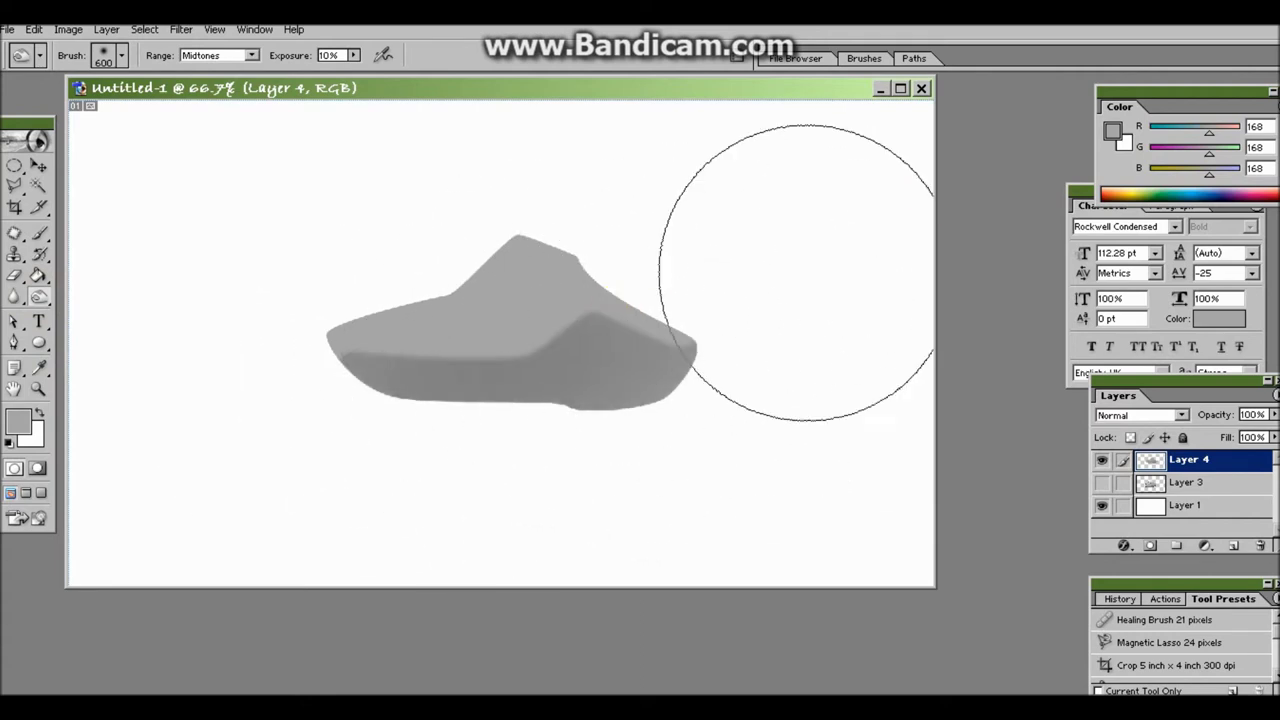
click(13, 343)
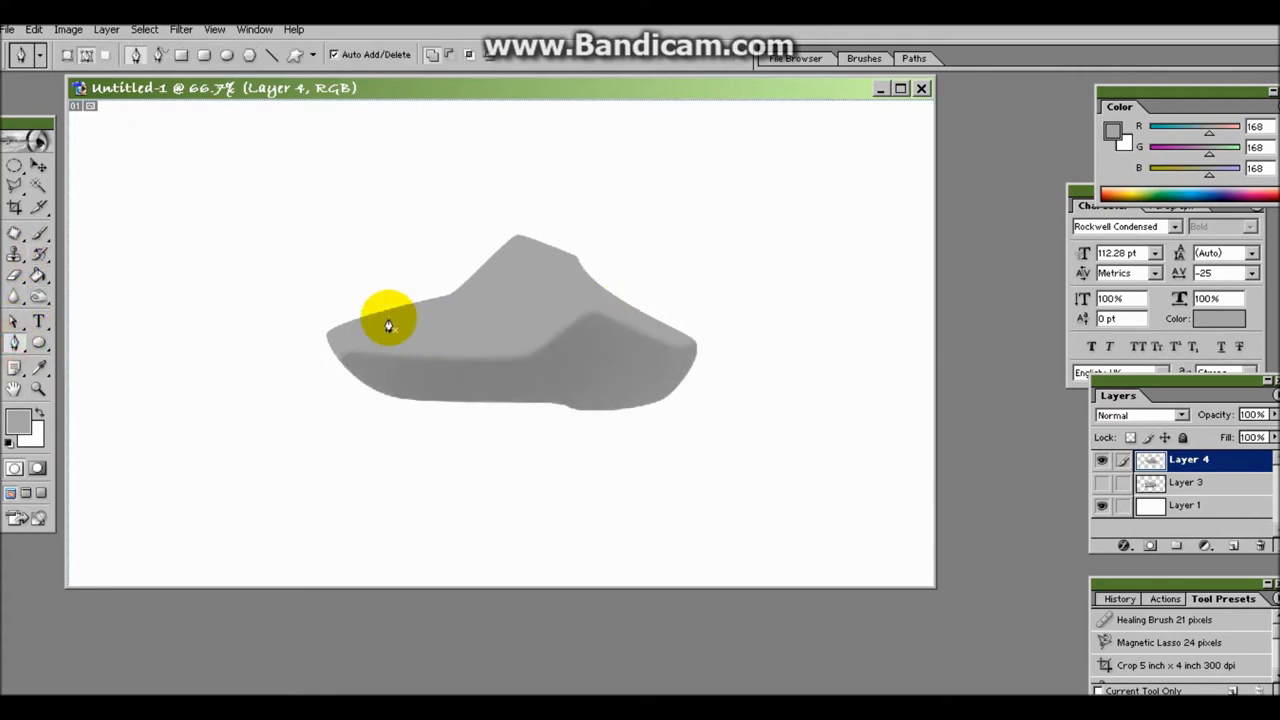
- Pen a closed path around the rock's upper-left ridge and peak
click(458, 263)
mouse_move(527, 228)
mouse_down()
mouse_move(568, 250)
mouse_move(522, 254)
mouse_up()
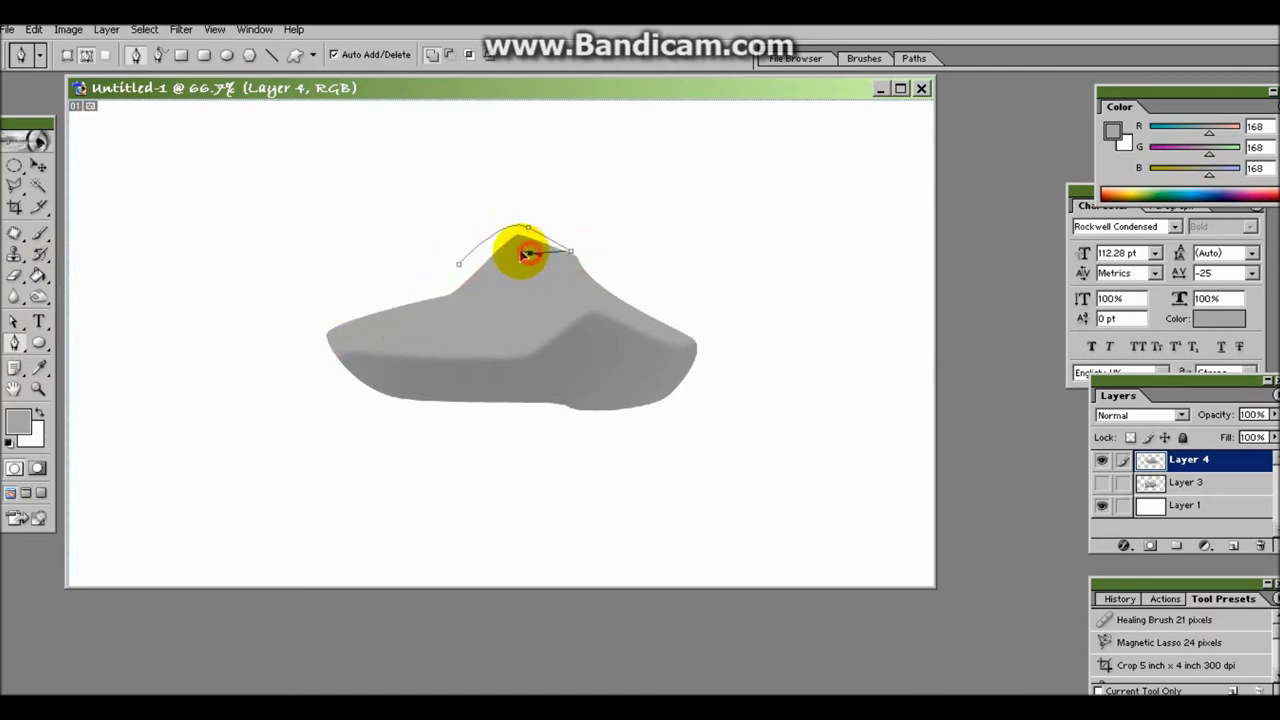
mouse_move(486, 298)
mouse_down()
mouse_move(518, 310)
mouse_move(415, 285)
mouse_up()
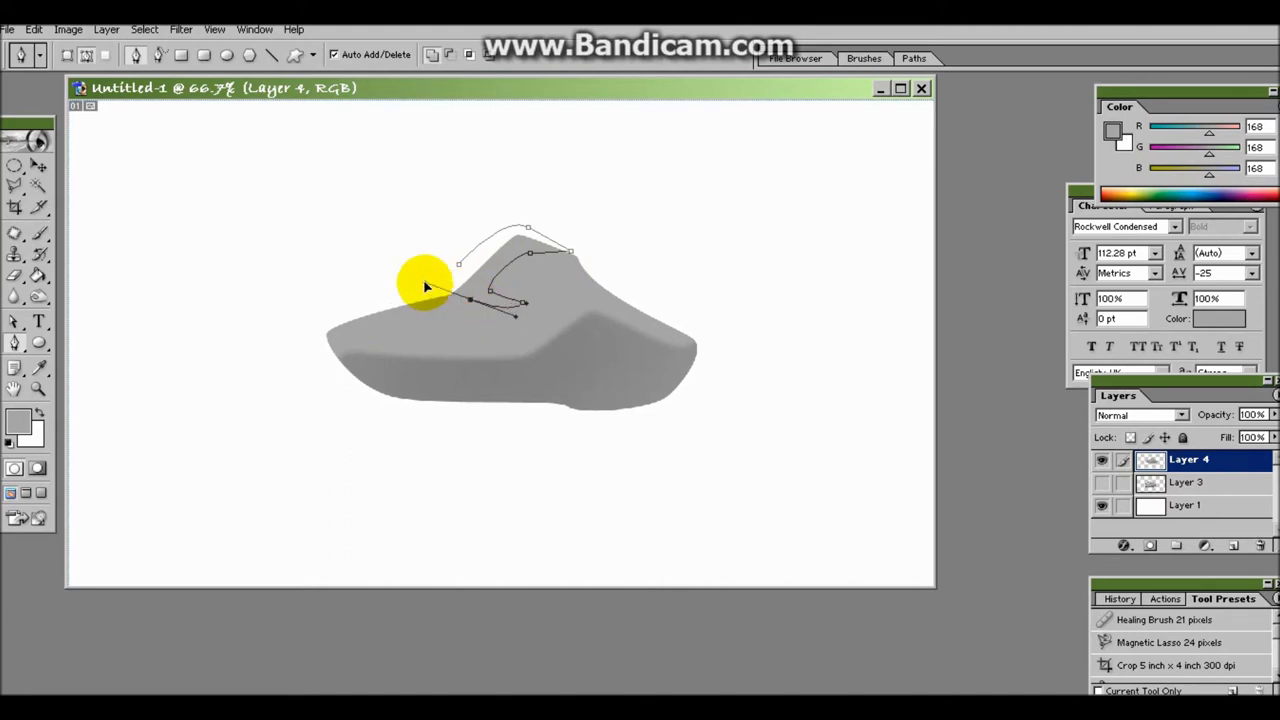
click(396, 333)
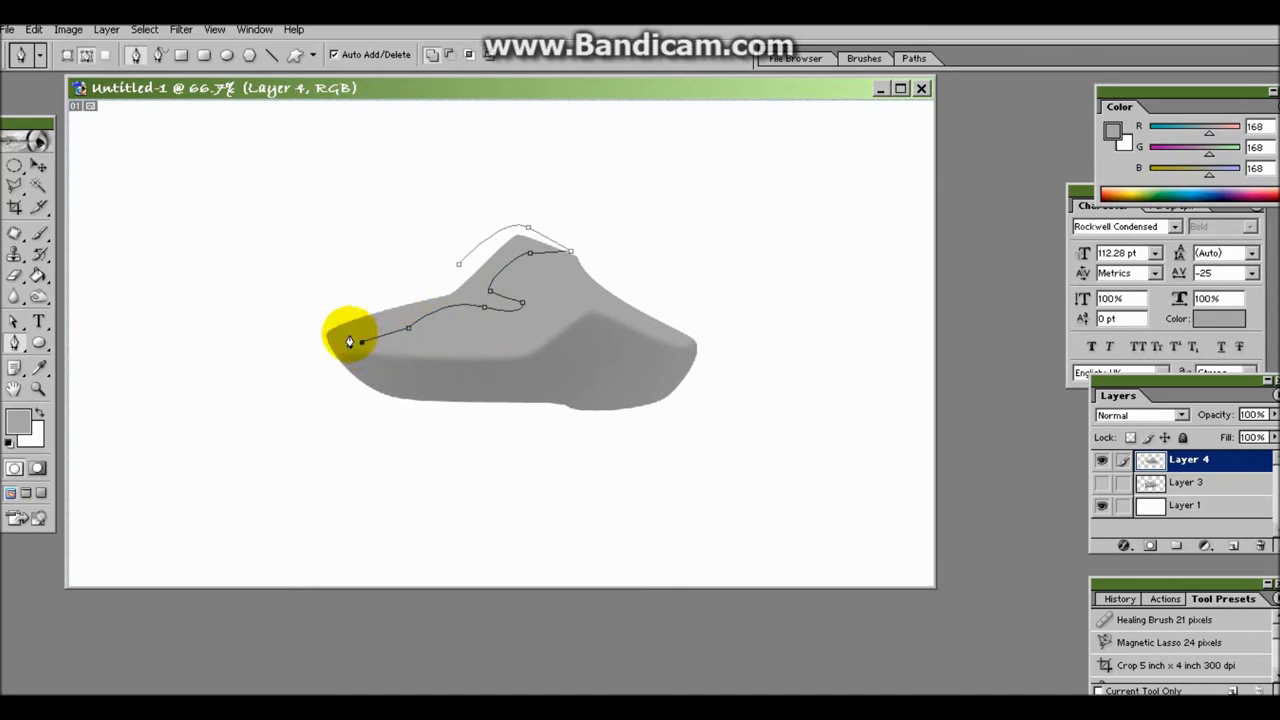
drag(290, 330, 363, 266)
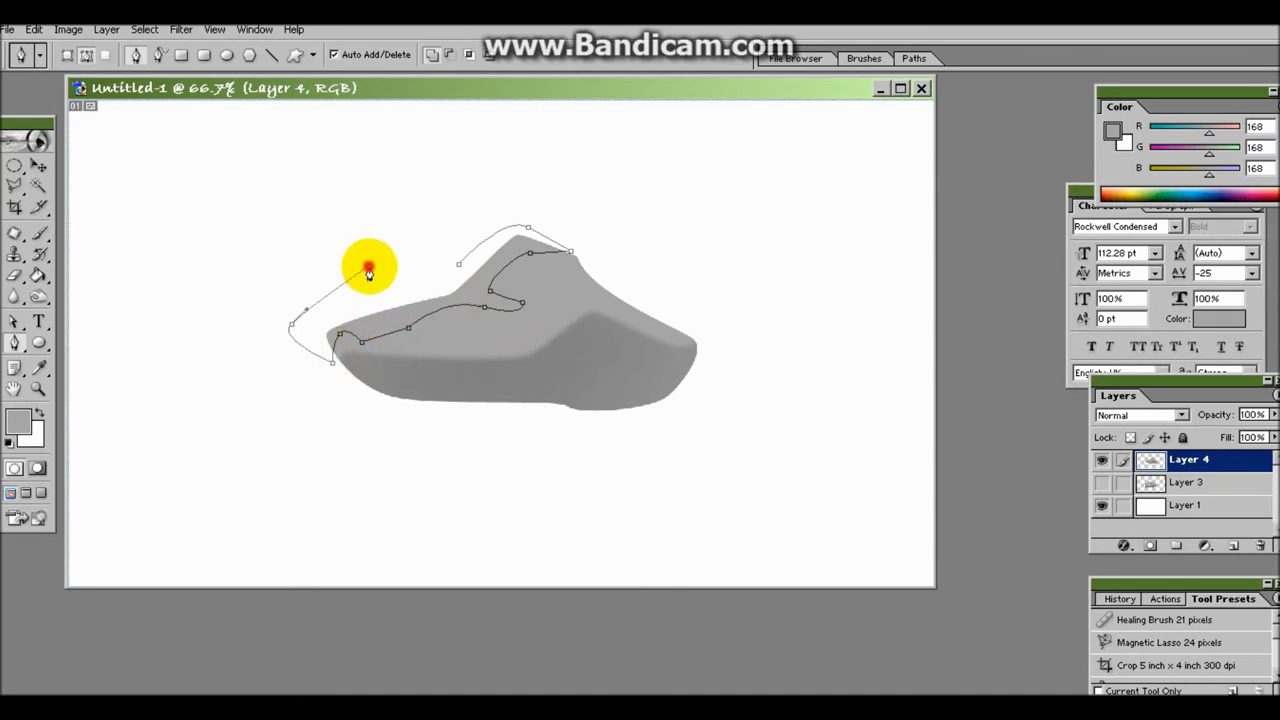
click(458, 263)
- Make a 6 px feathered selection and dodge the ridge lighter inside it
right_click(463, 177)
click(525, 262)
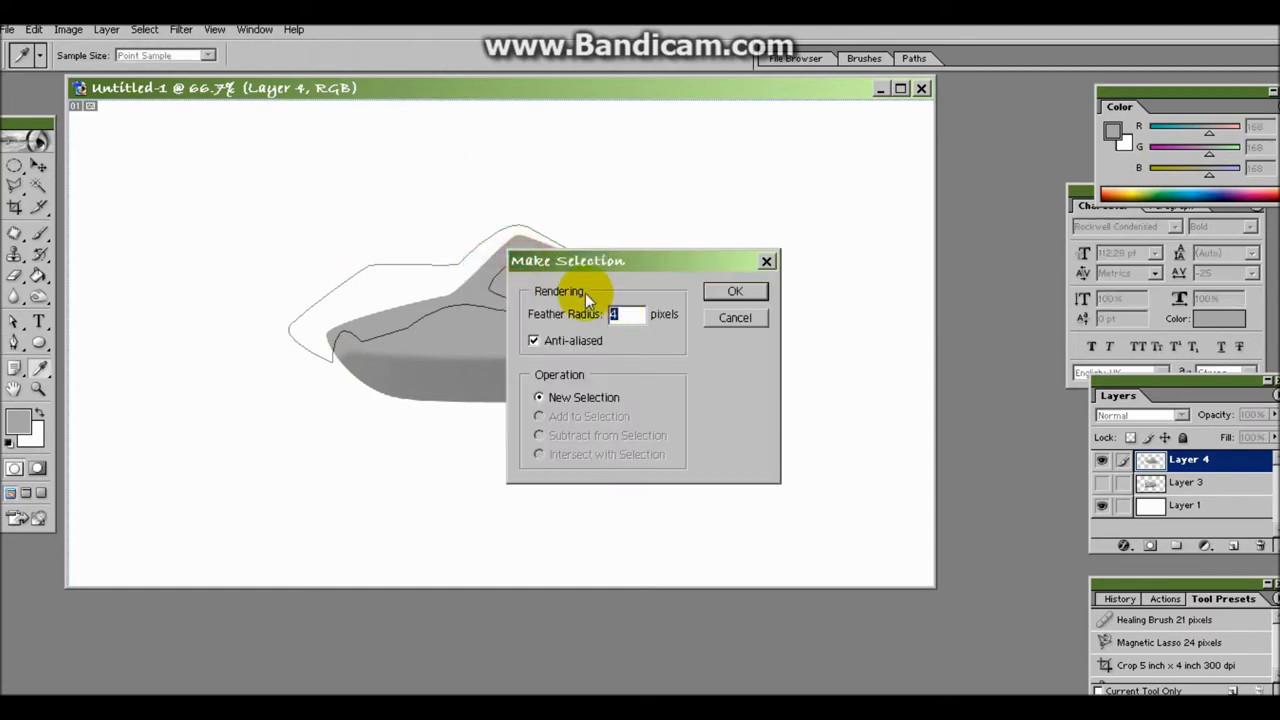
text(6)
click(714, 296)
click(38, 296)
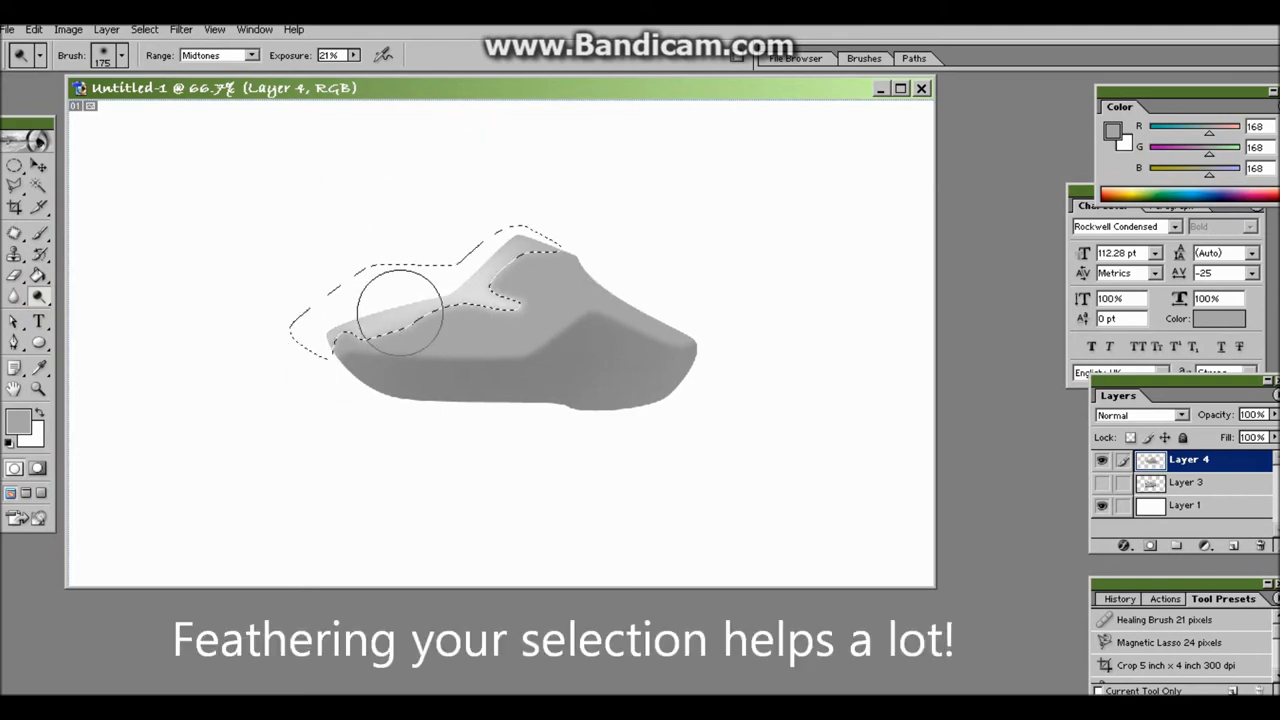
drag(462, 164, 473, 250)
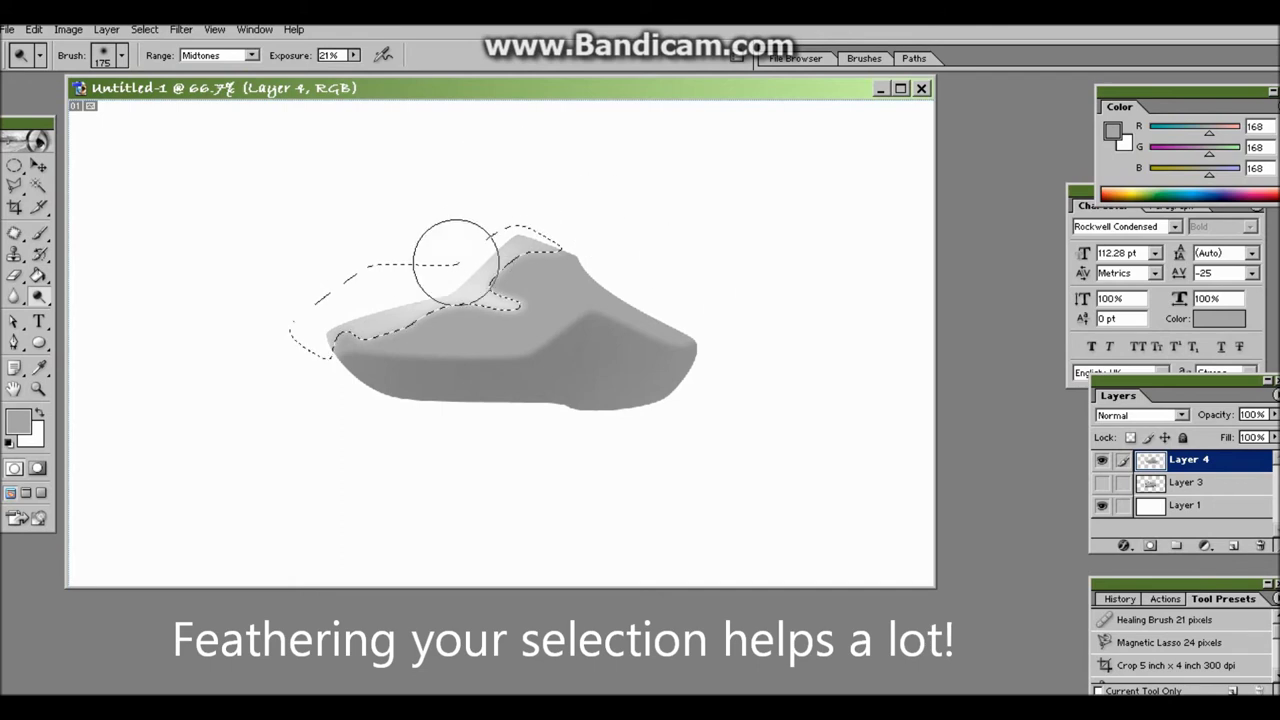
- Pen a closed path along the rock's underside and around the right-end notch
click(14, 342)
click(365, 391)
click(352, 370)
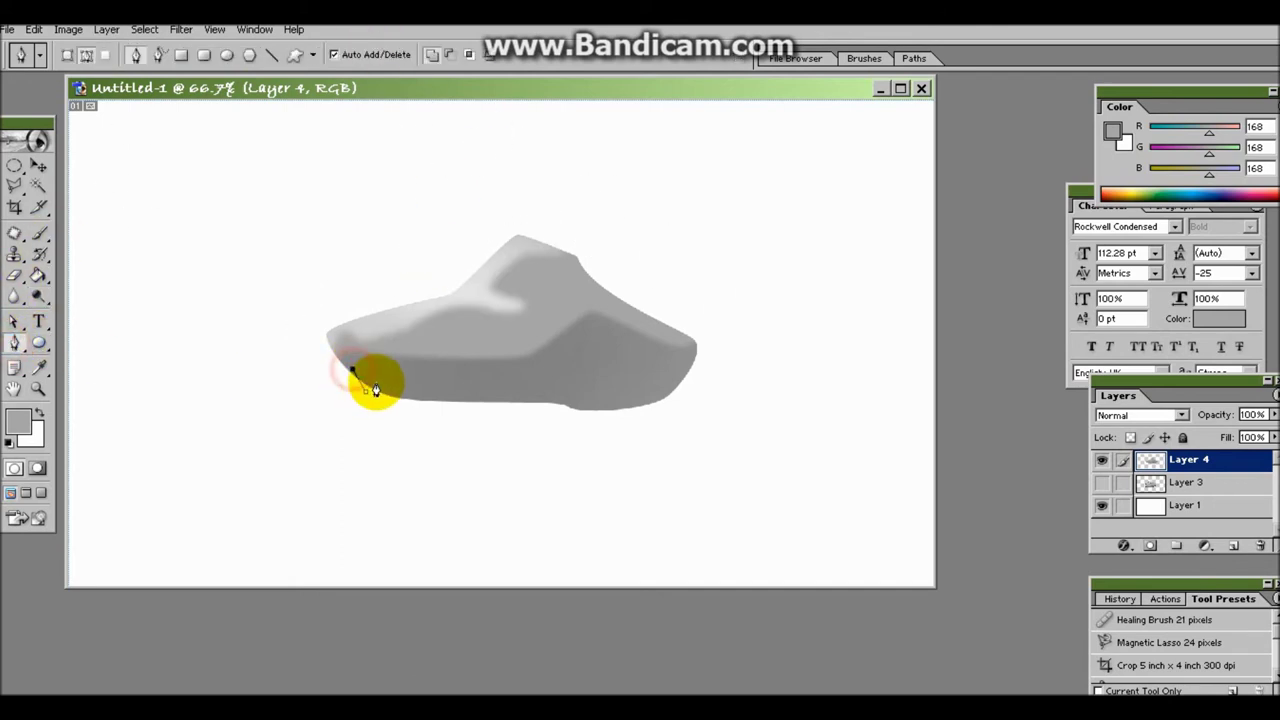
drag(541, 388, 585, 342)
click(625, 391)
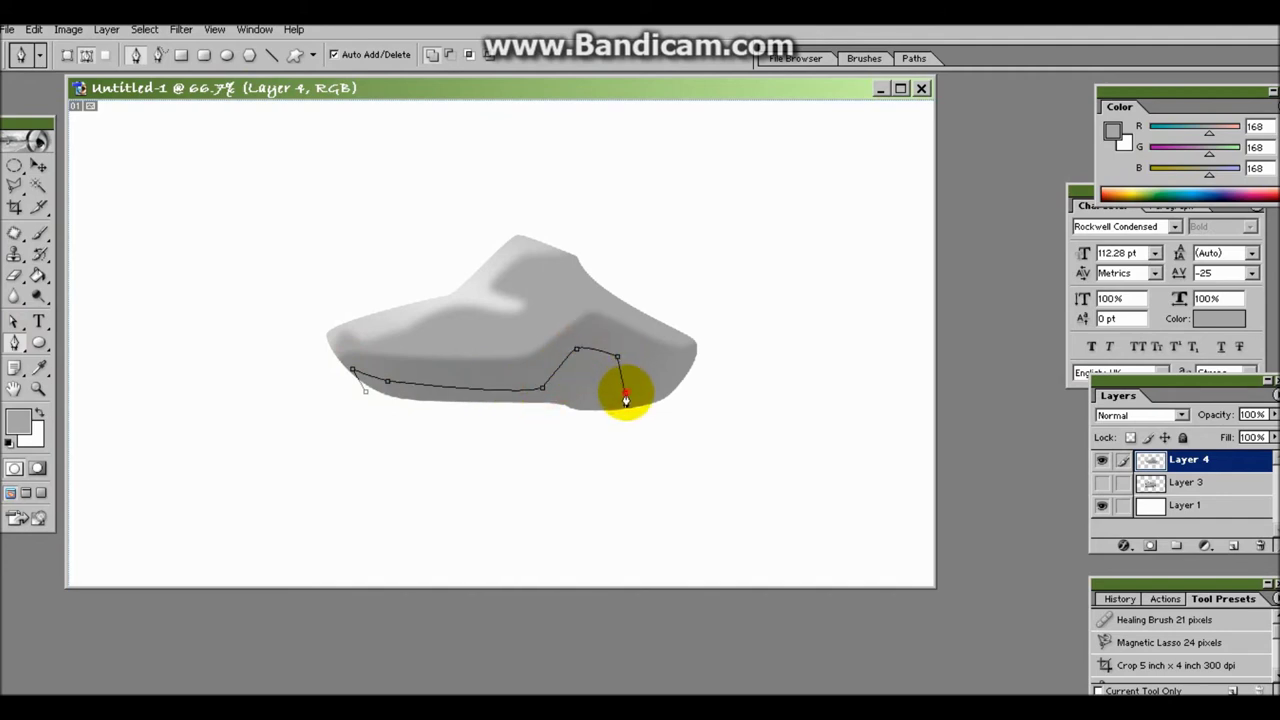
drag(683, 364, 702, 362)
click(680, 437)
click(500, 440)
click(352, 370)
- Make a feathered selection, burn the underside and notch with a 600 px brush, and deselect
right_click(405, 310)
click(465, 388)
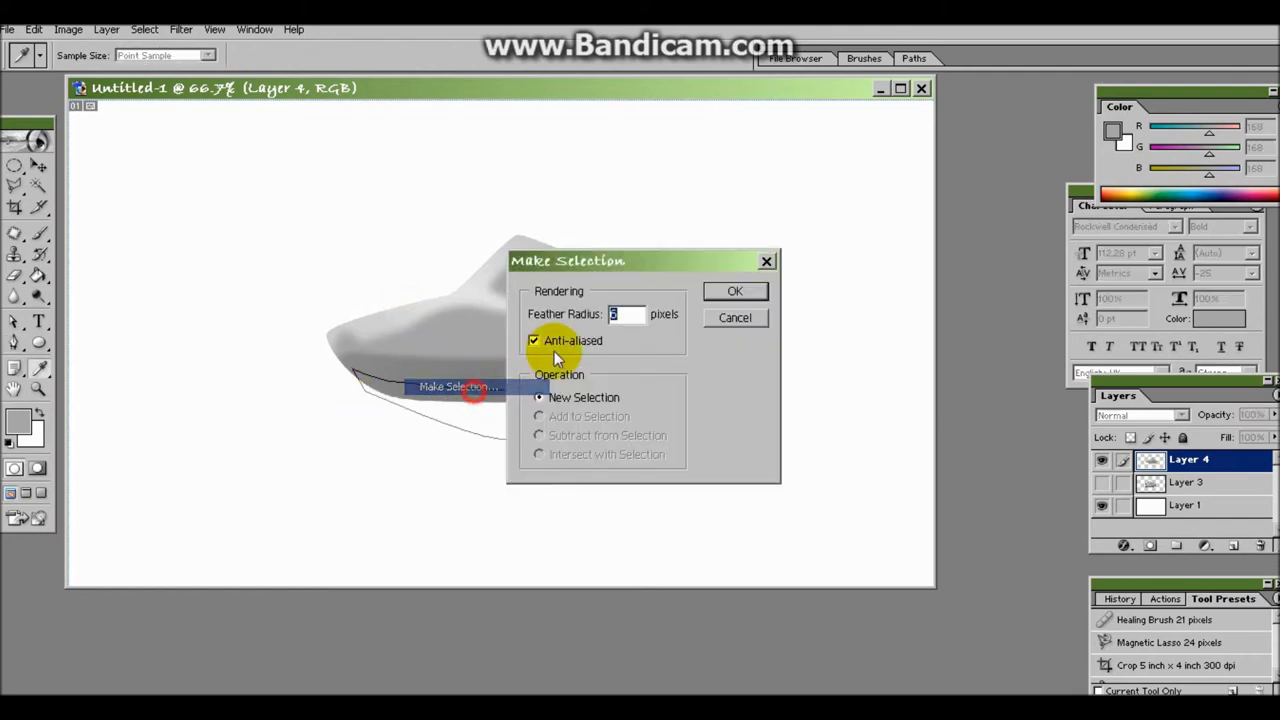
click(736, 291)
click(38, 297)
click(110, 309)
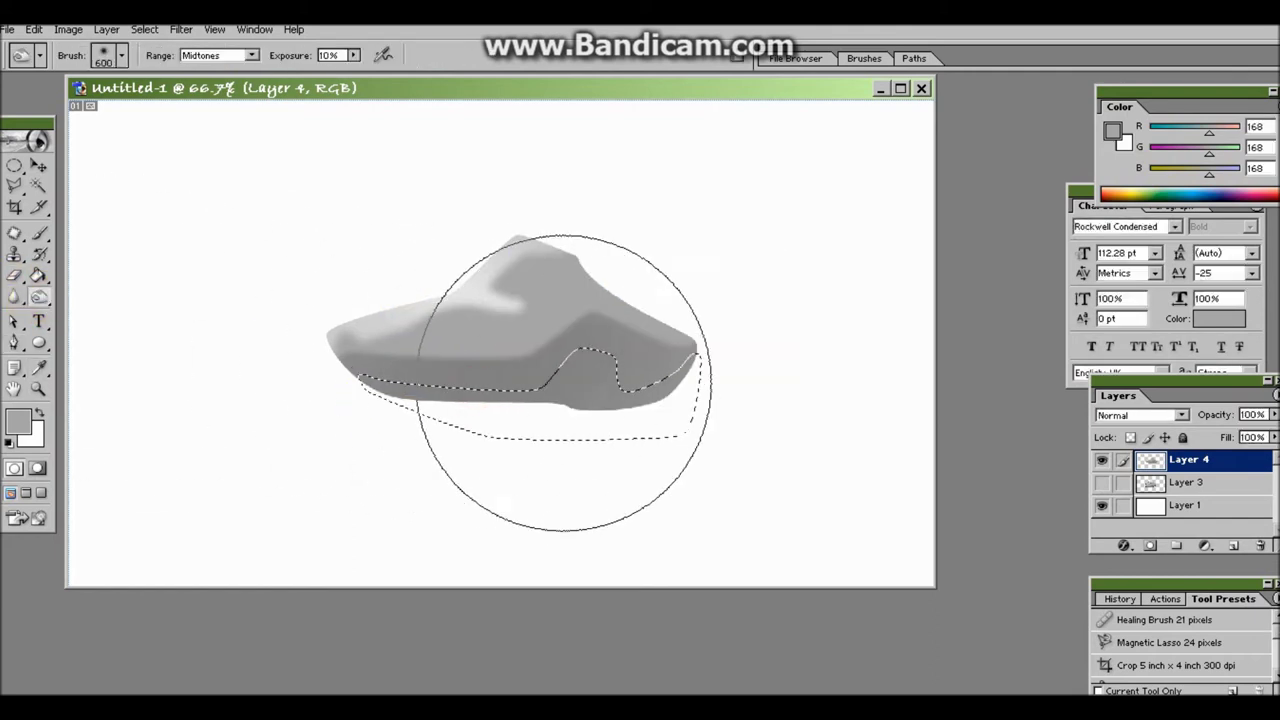
mouse_move(564, 383)
mouse_down()
mouse_move(400, 443)
mouse_move(629, 471)
mouse_move(580, 361)
mouse_up()
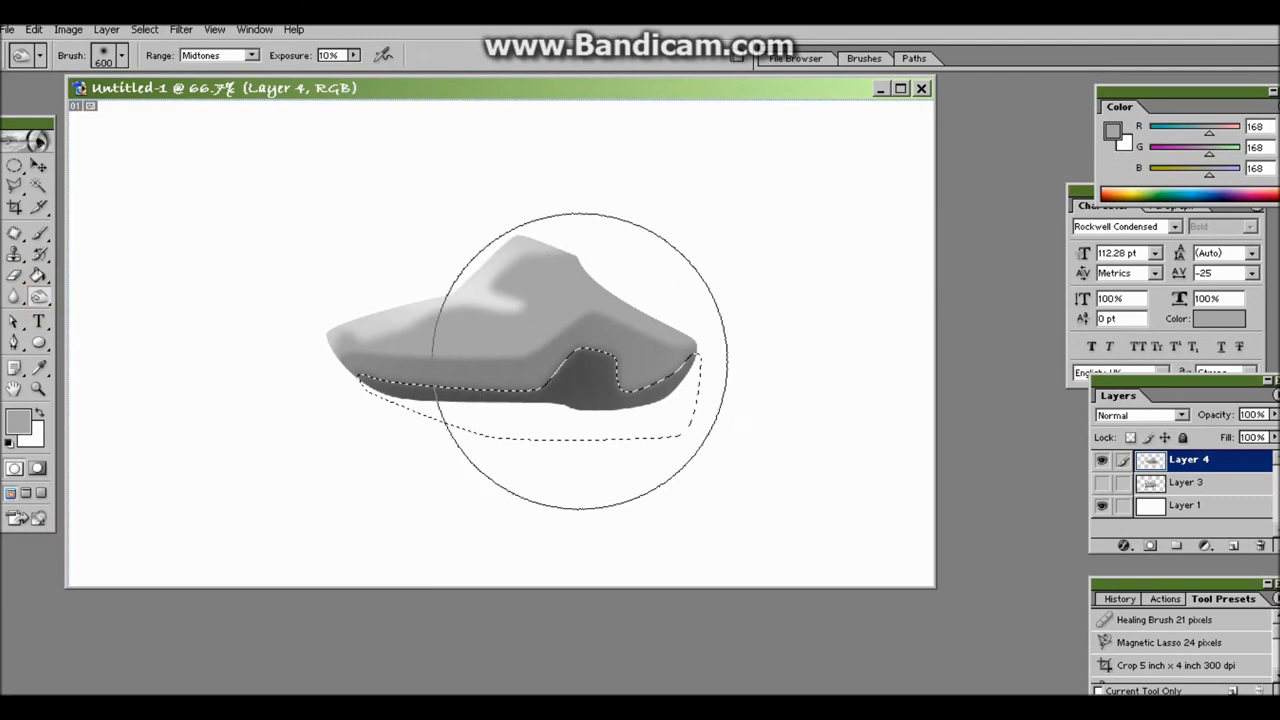
key(ctrl+d)
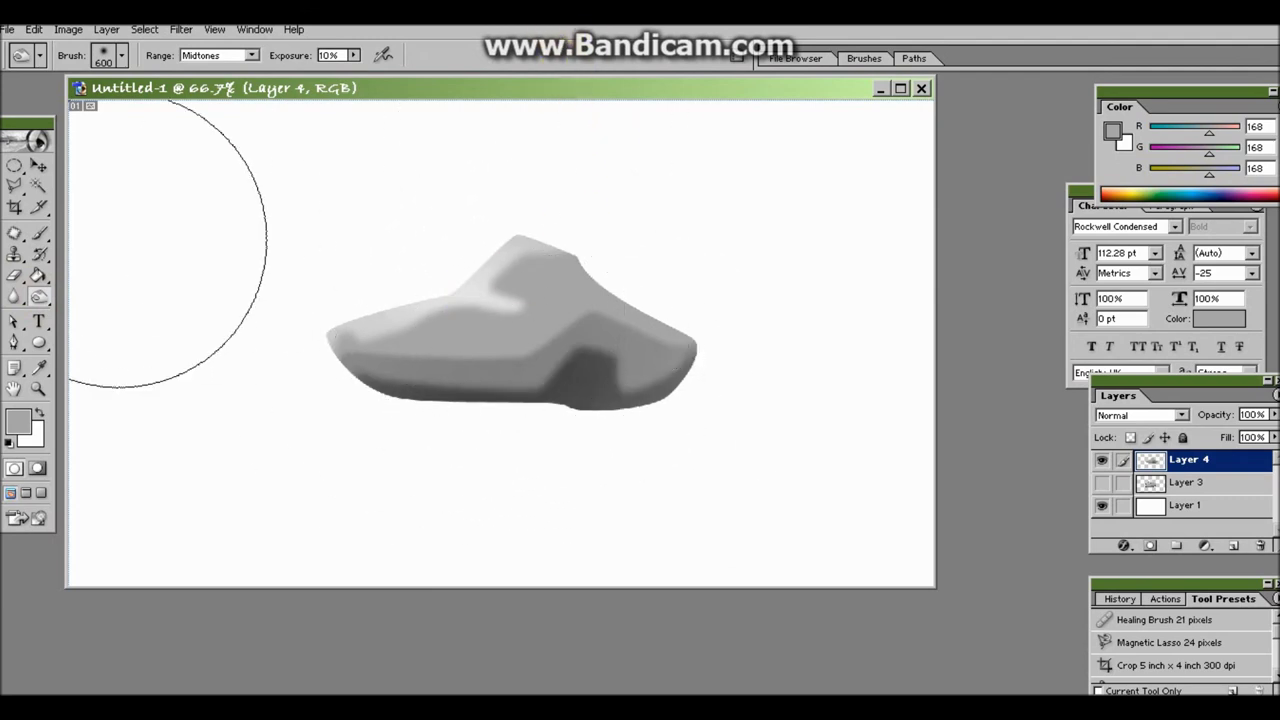
click(14, 342)
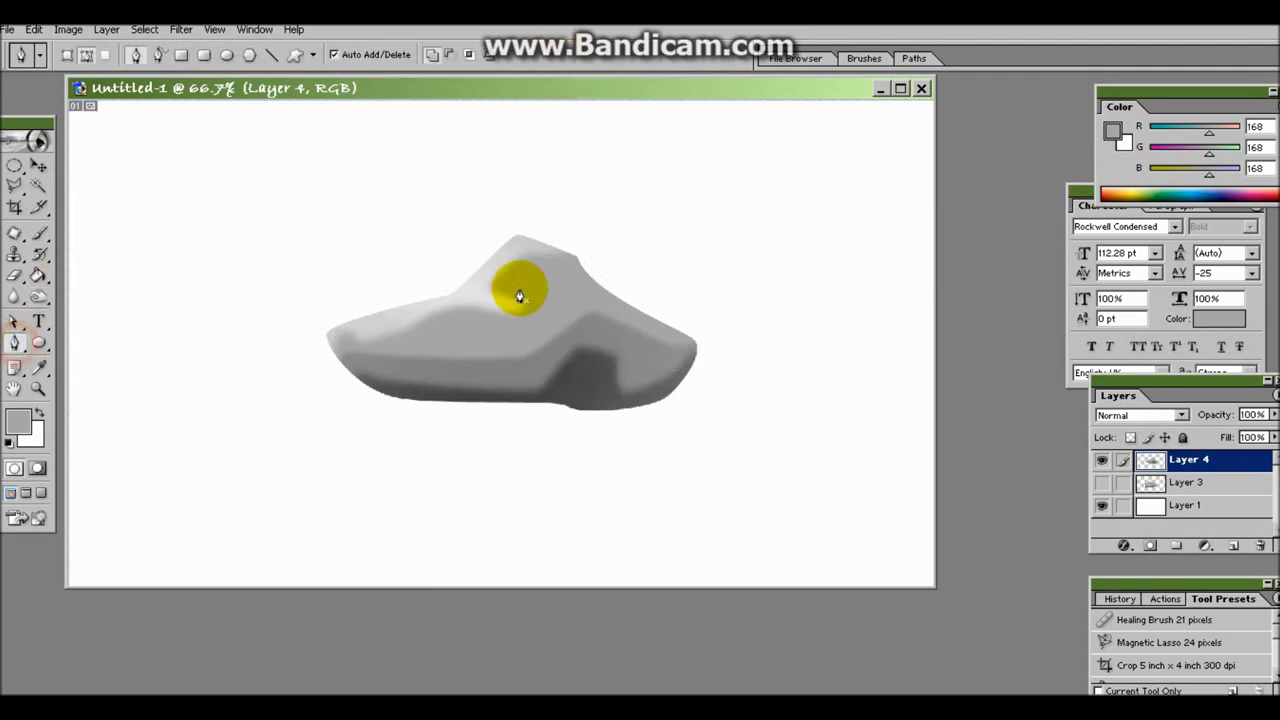
- Draw a small sliver path below the rock's peak and make it a feathered selection
click(566, 270)
drag(538, 312, 548, 322)
click(566, 280)
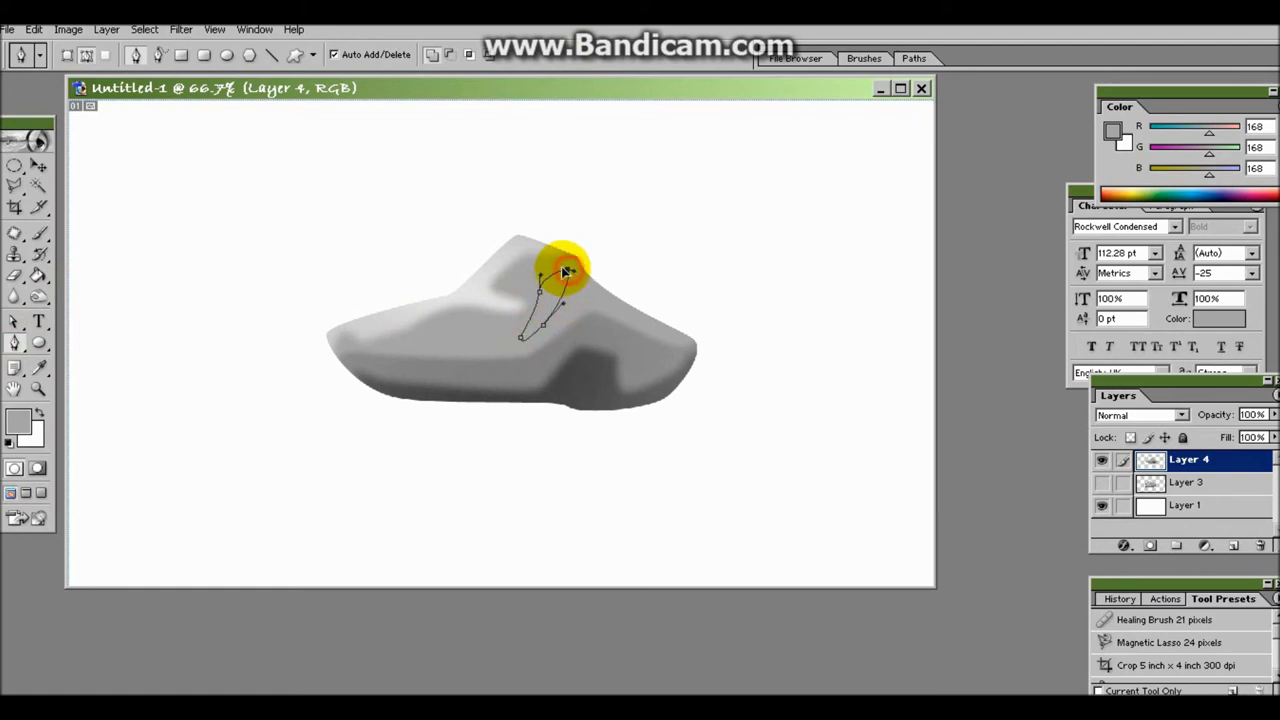
right_click(606, 257)
click(650, 331)
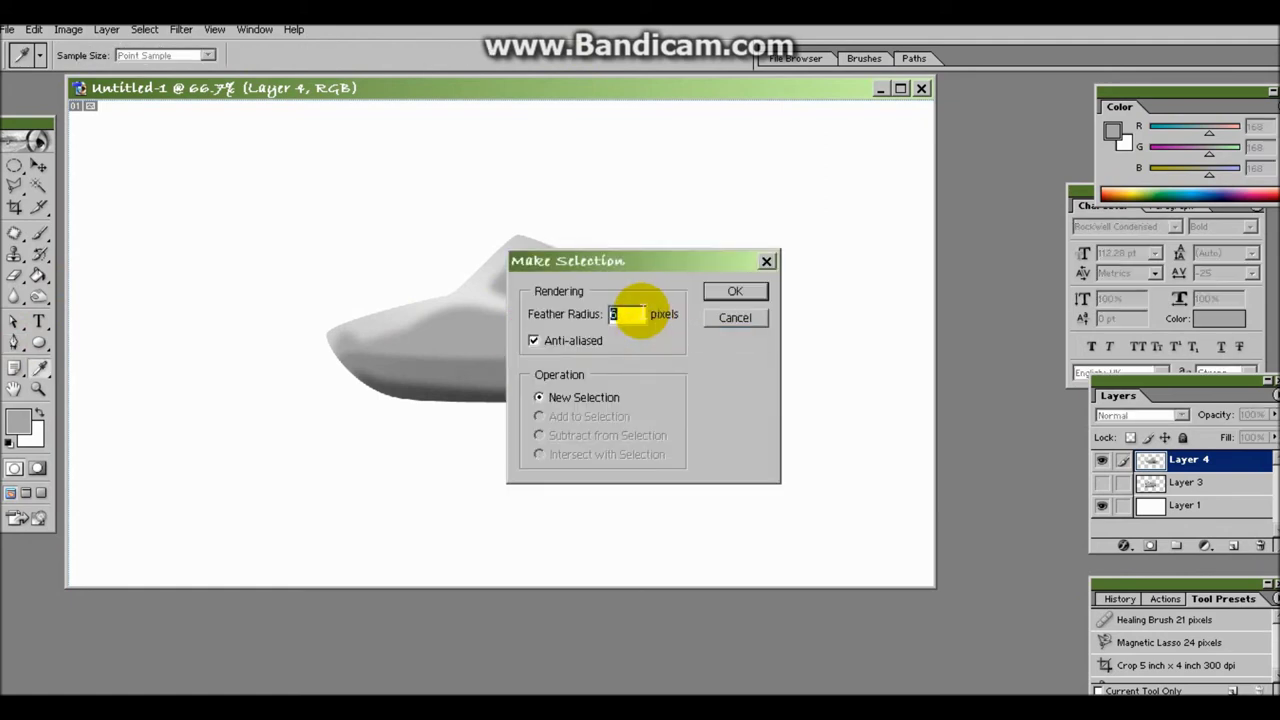
click(733, 291)
- Dodge the sliver with a smaller brush, deselect, and lighten the rock's right side freehand
click(38, 297)
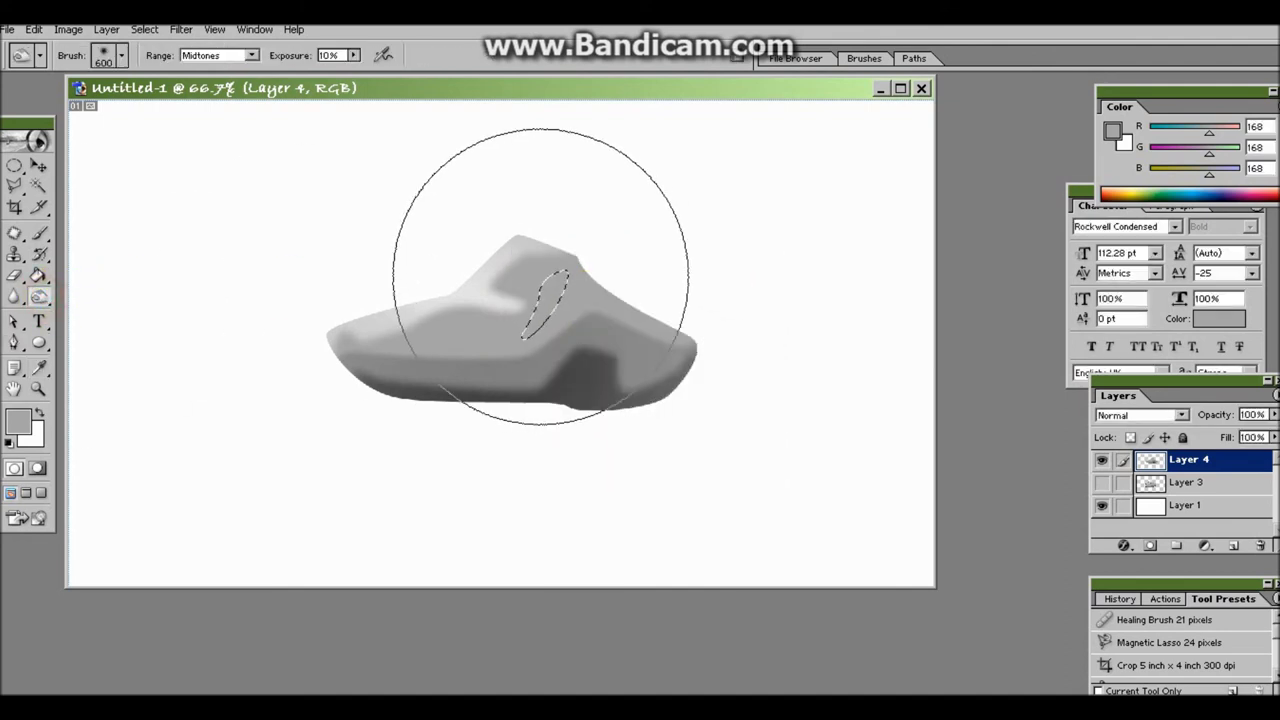
key(bracketleft)
key(bracketleft)
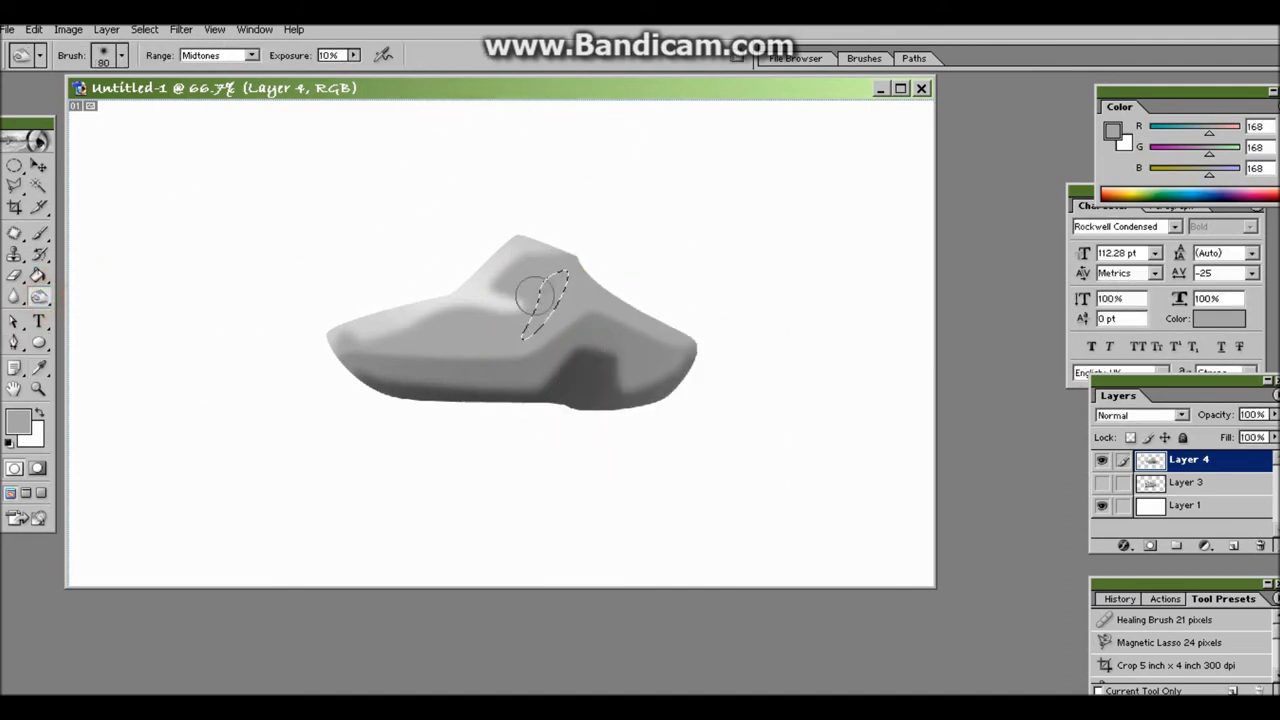
key(ctrl+d)
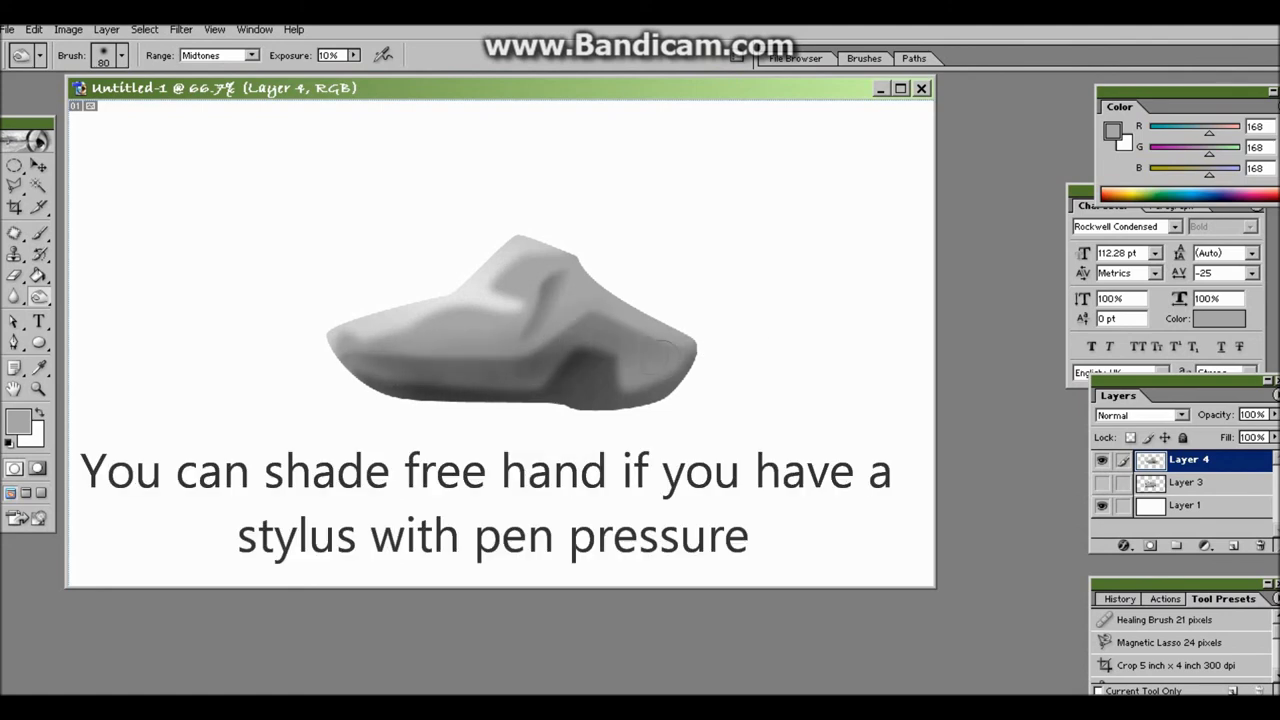
drag(562, 350, 646, 334)
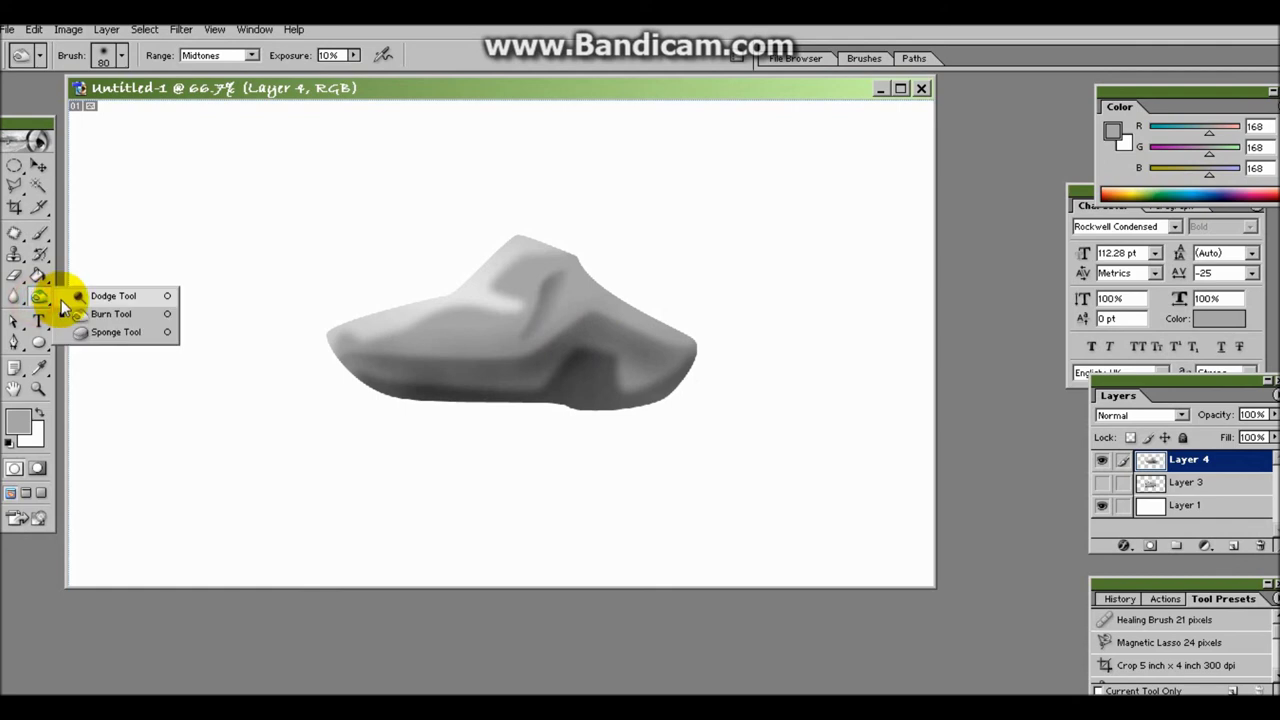
- Switch to the Burn tool, then Magic Wand-select the white background around the rock
drag(38, 297, 100, 311)
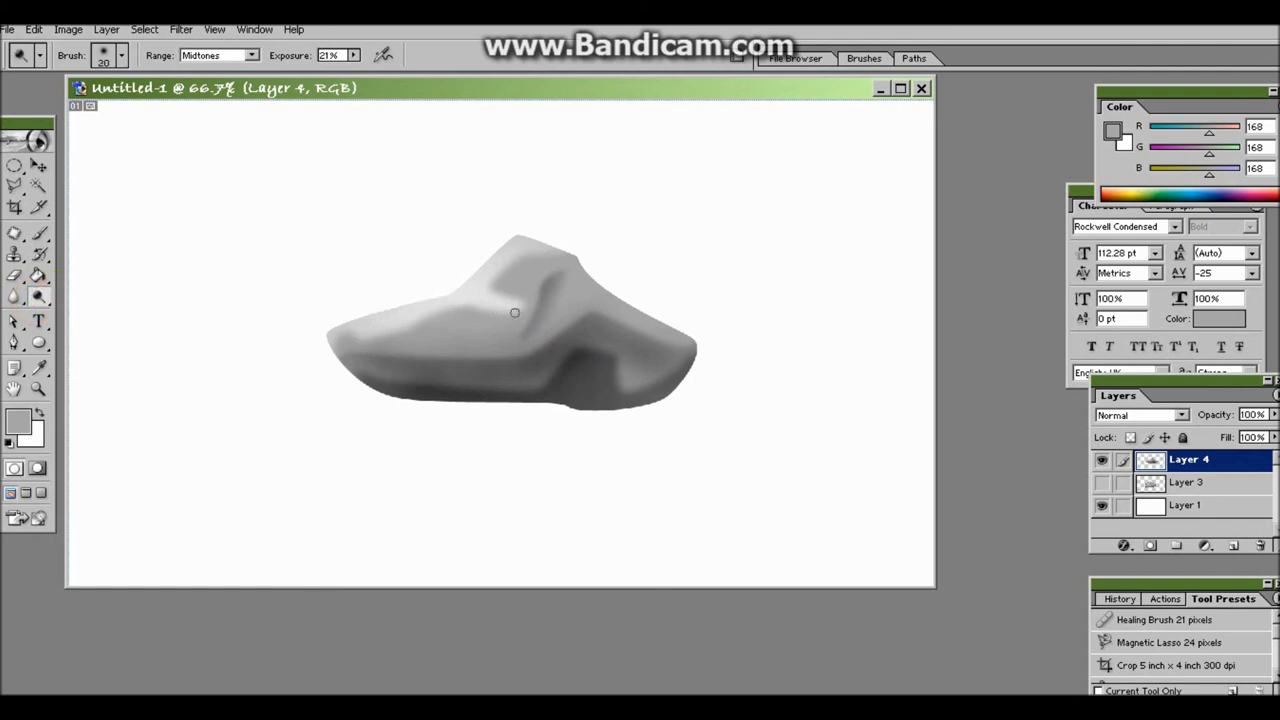
click(38, 185)
click(423, 290)
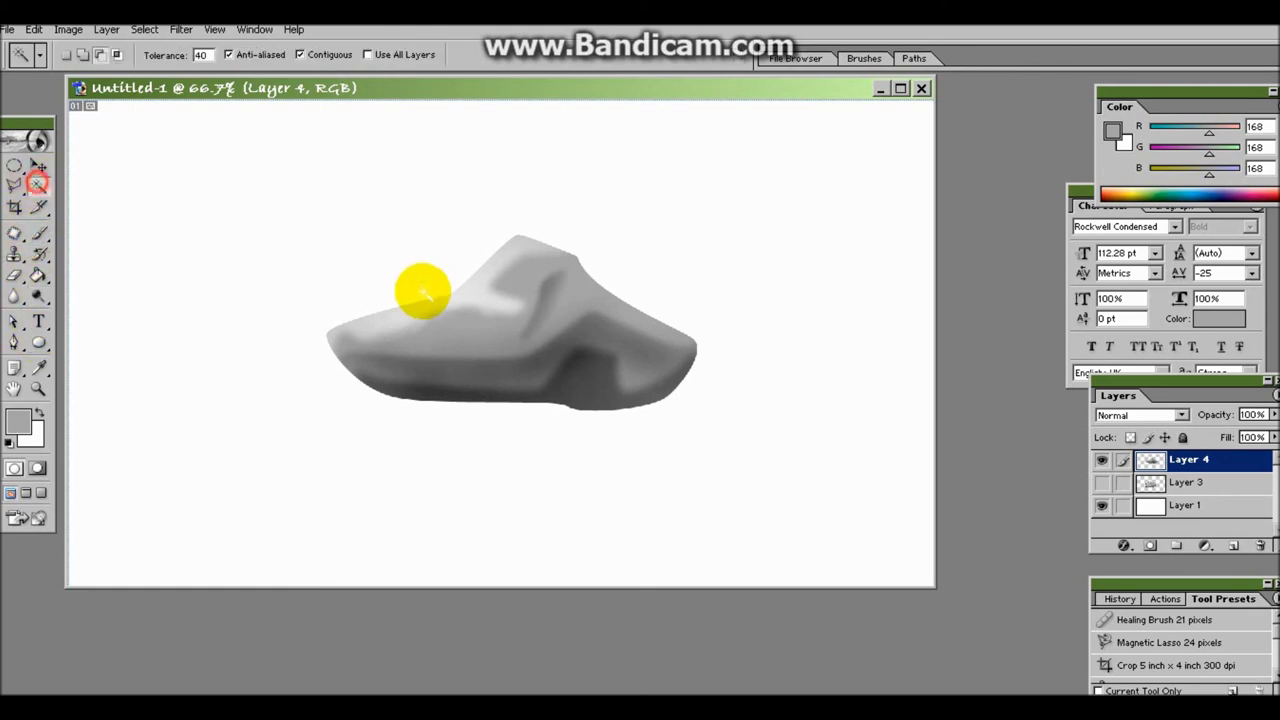
- Select the white background, nudge the selection right, and feather it by 4 px
click(135, 215)
click(14, 175)
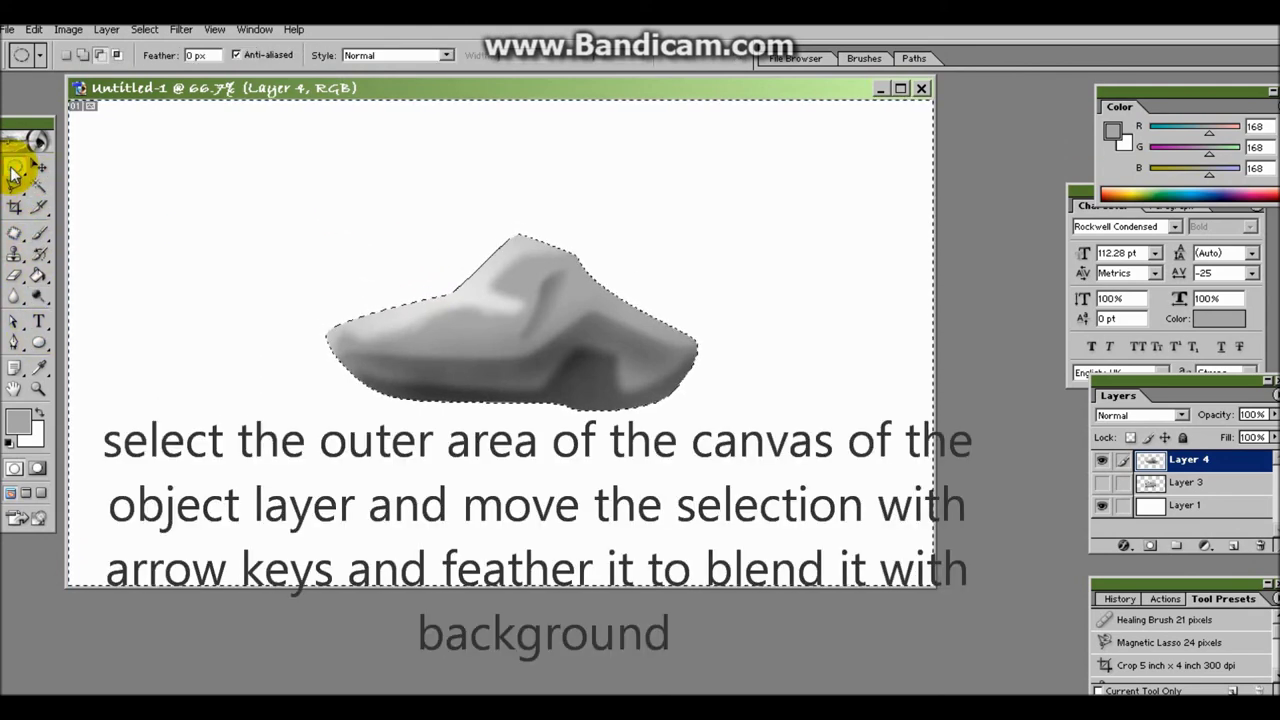
key(Right)
key(Right)
key(Right)
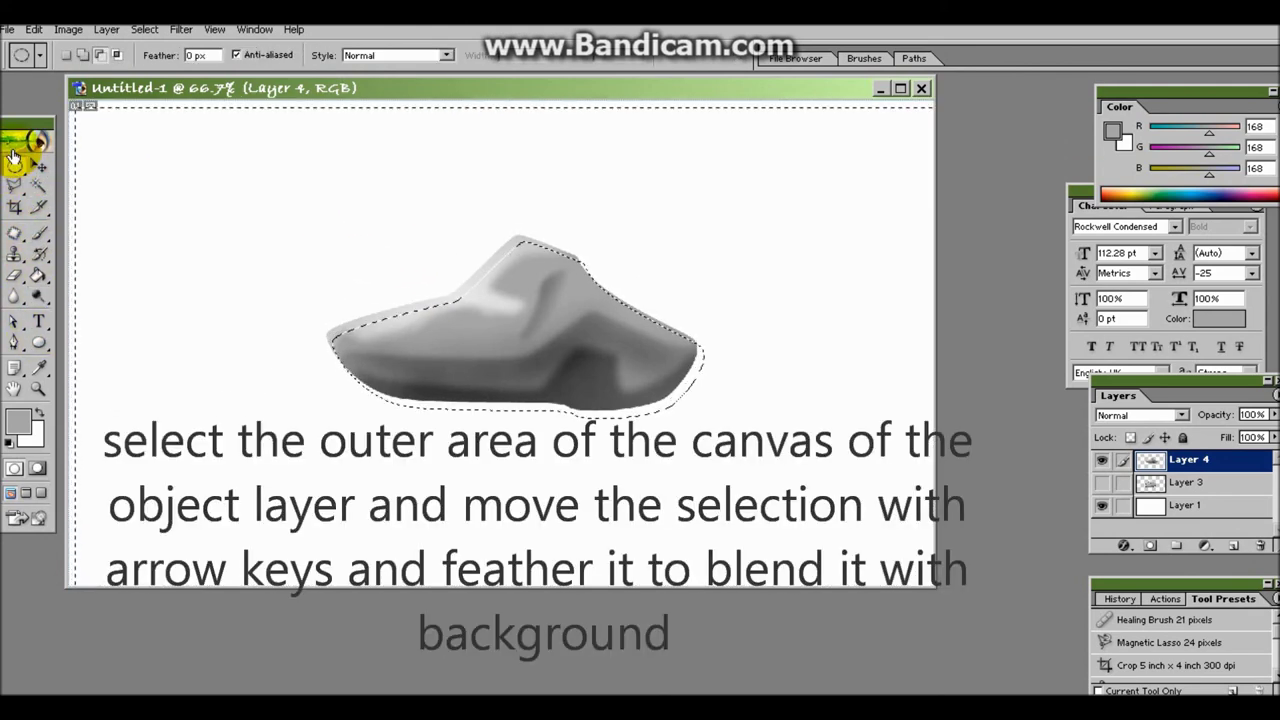
click(145, 29)
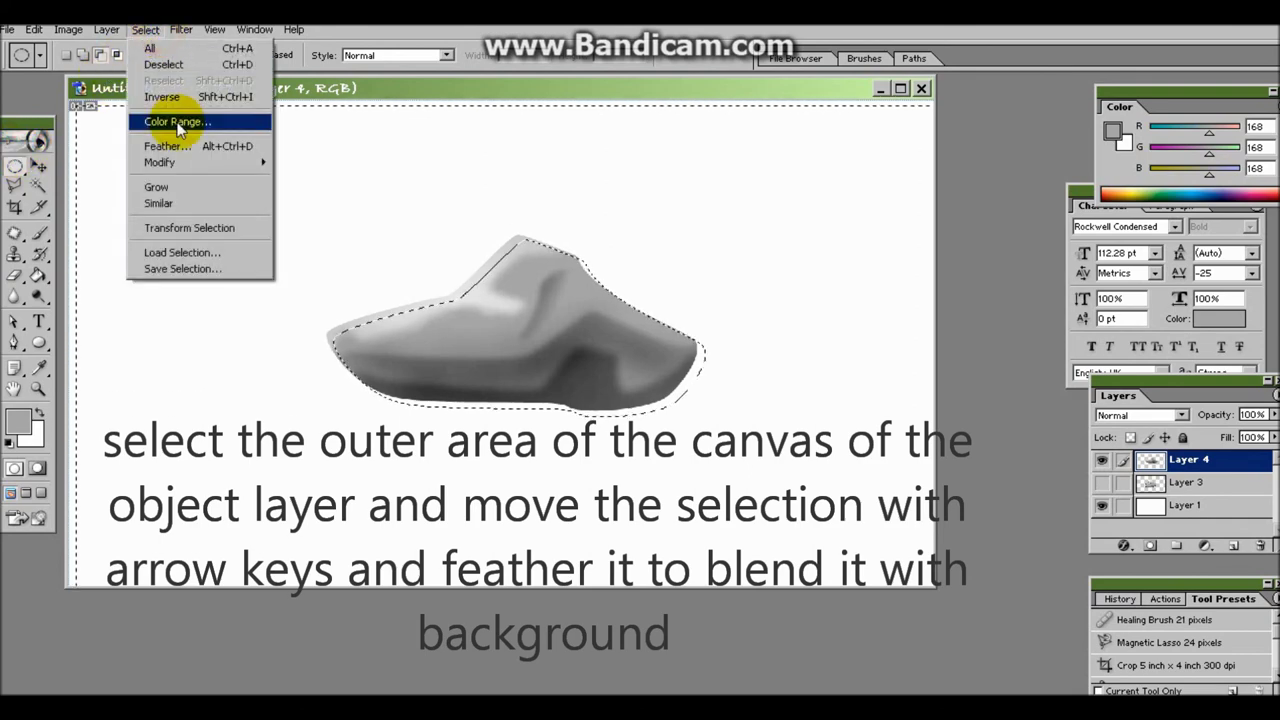
click(175, 146)
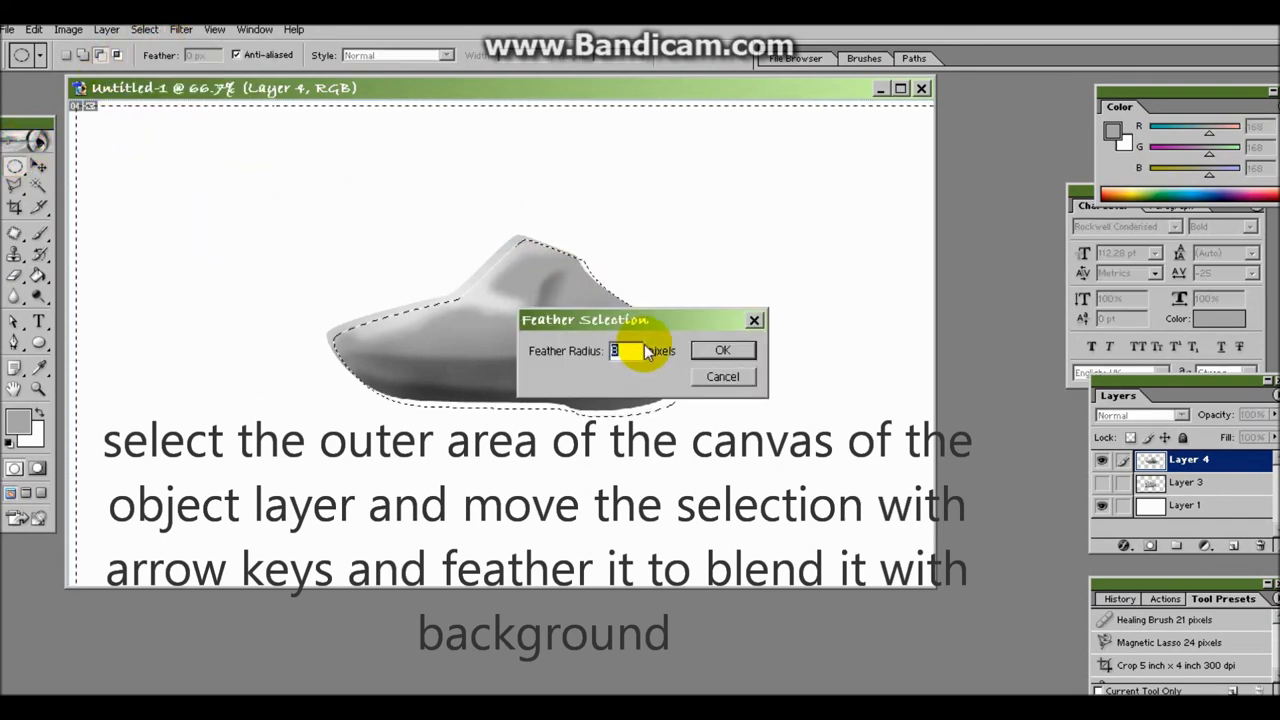
text(4)
click(730, 350)
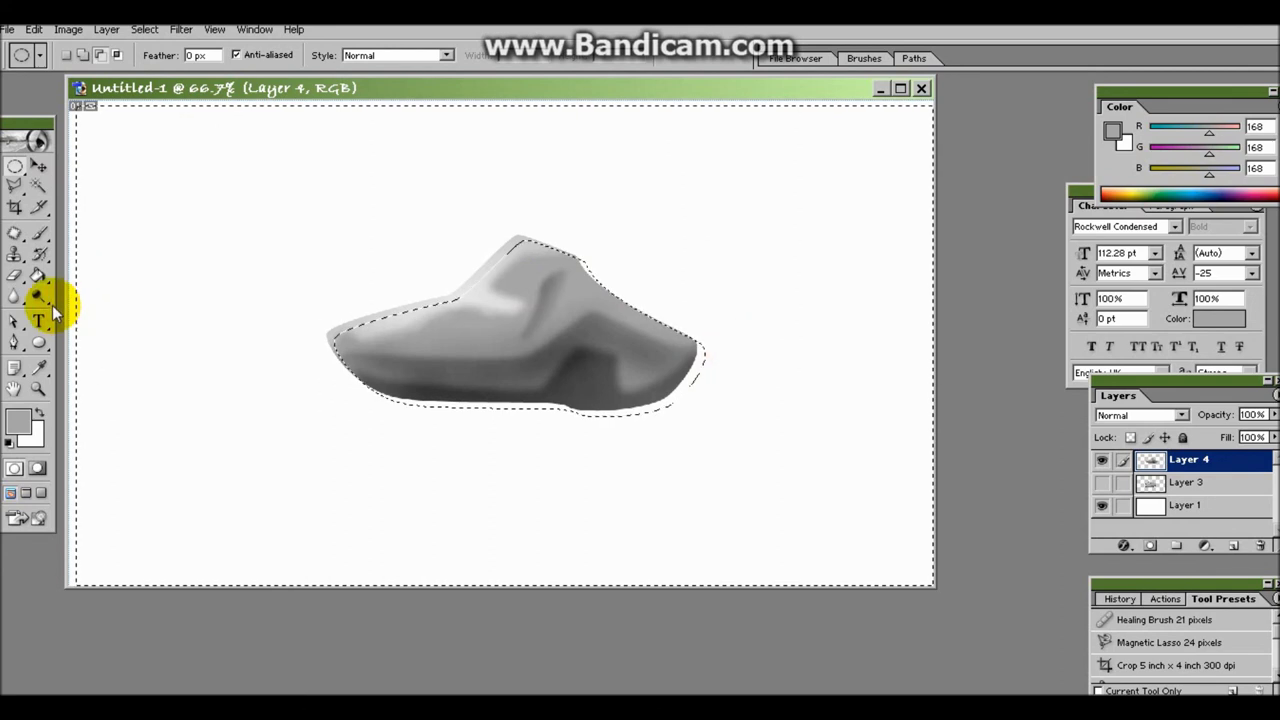
- Dodge the rock's top and upper-left edges with a 175 px brush, deselecting midway
drag(40, 297, 110, 289)
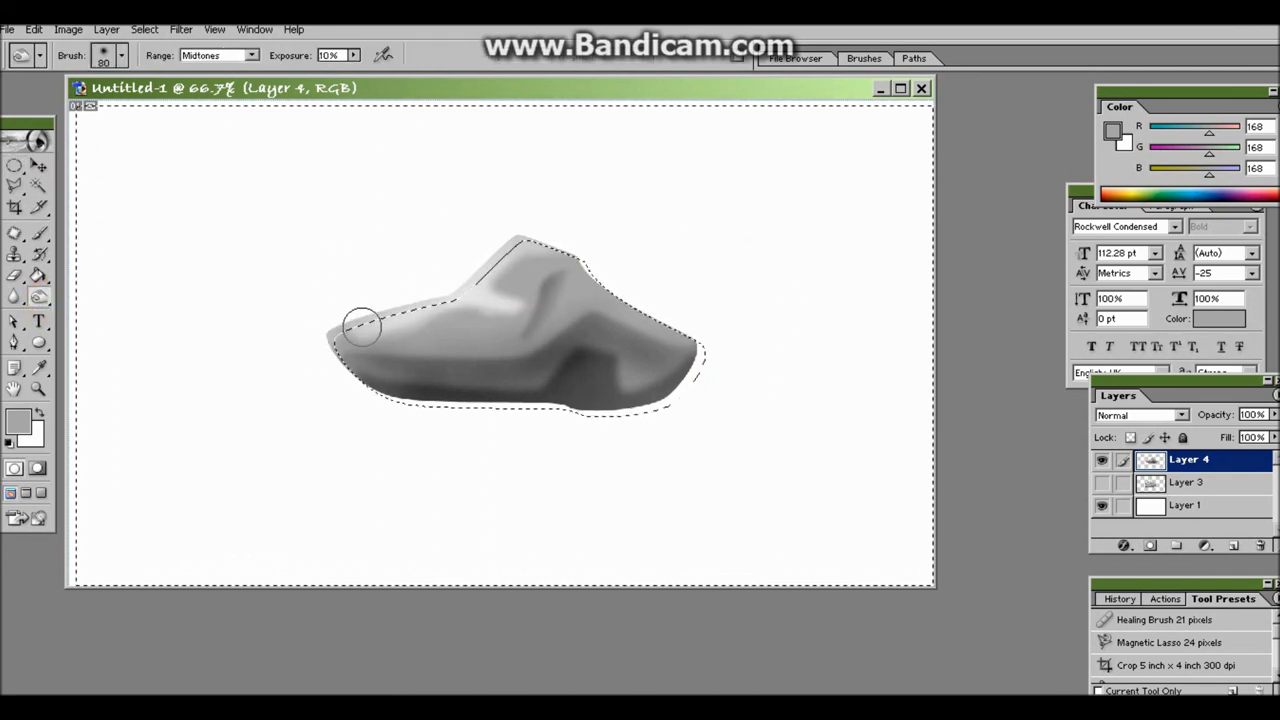
key(bracketright)
key(bracketright)
key(bracketright)
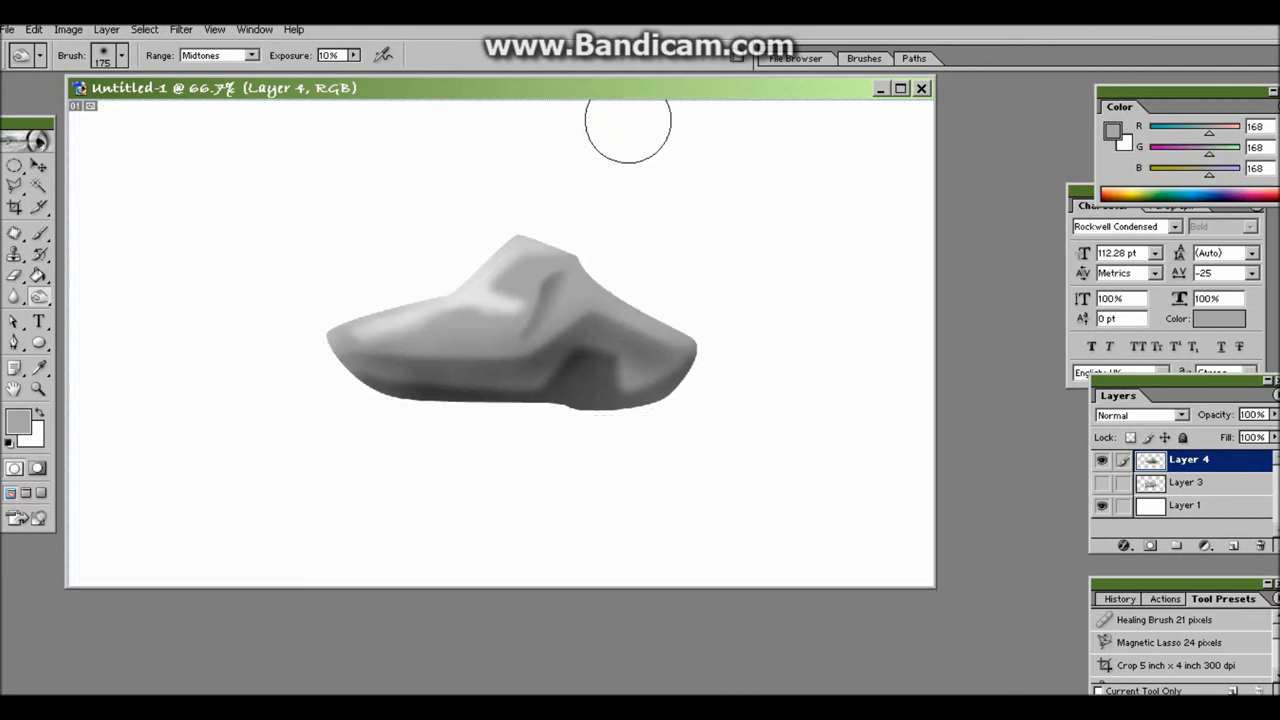
drag(580, 243, 536, 229)
key(ctrl+d)
mouse_move(443, 271)
mouse_down()
mouse_move(366, 337)
mouse_move(480, 270)
mouse_up()
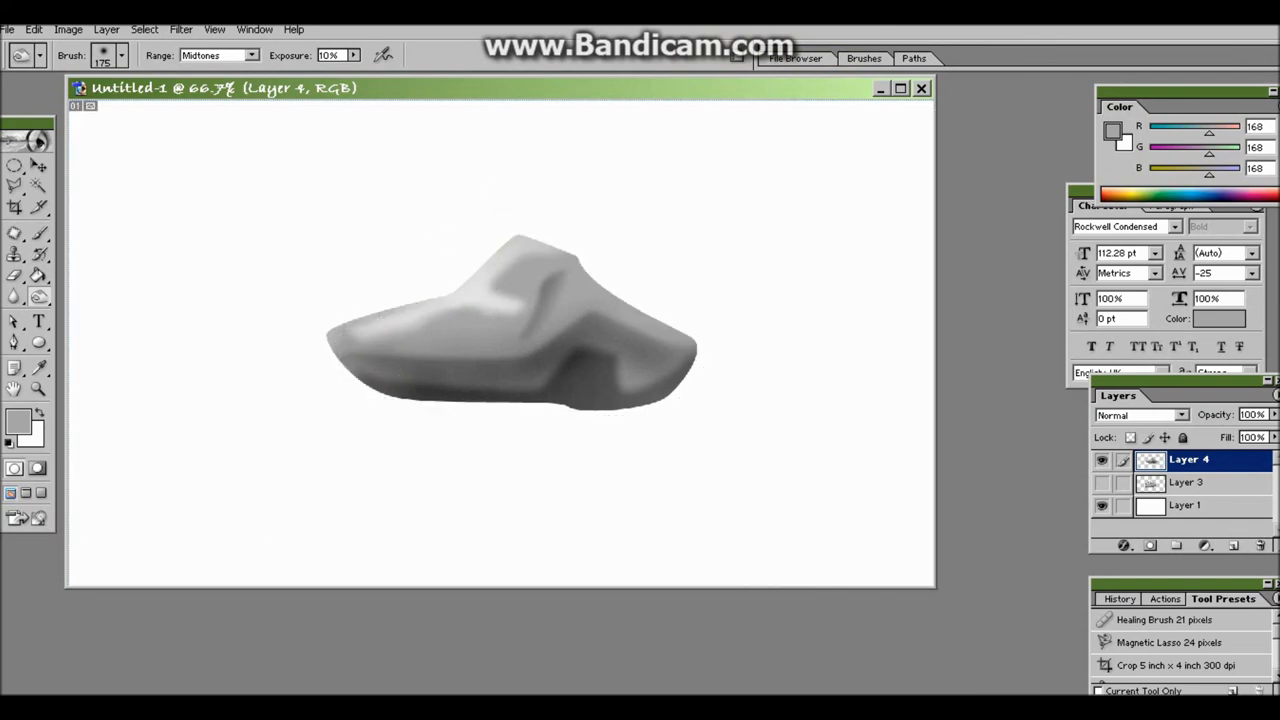